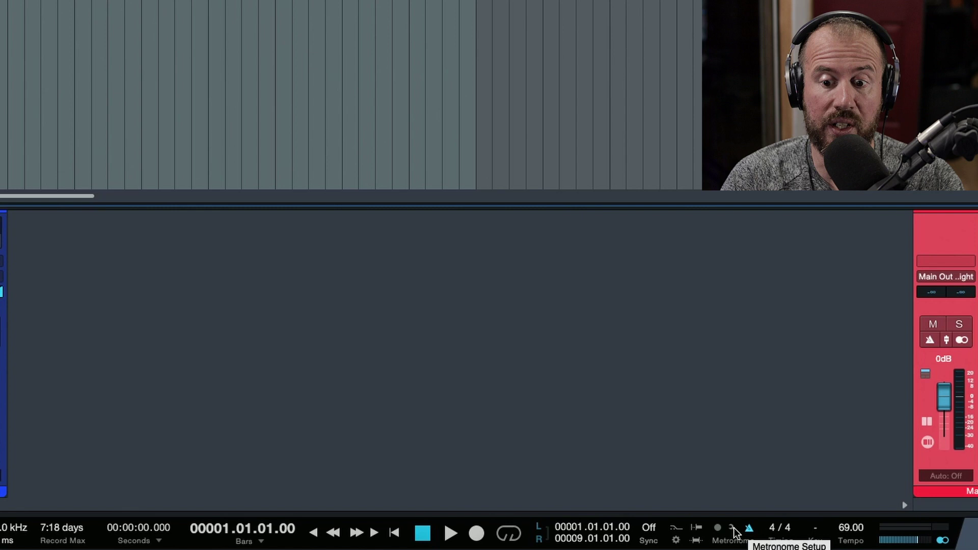
Step: Open the metronome settings from the transport, move the window aside, then close it
click(734, 529)
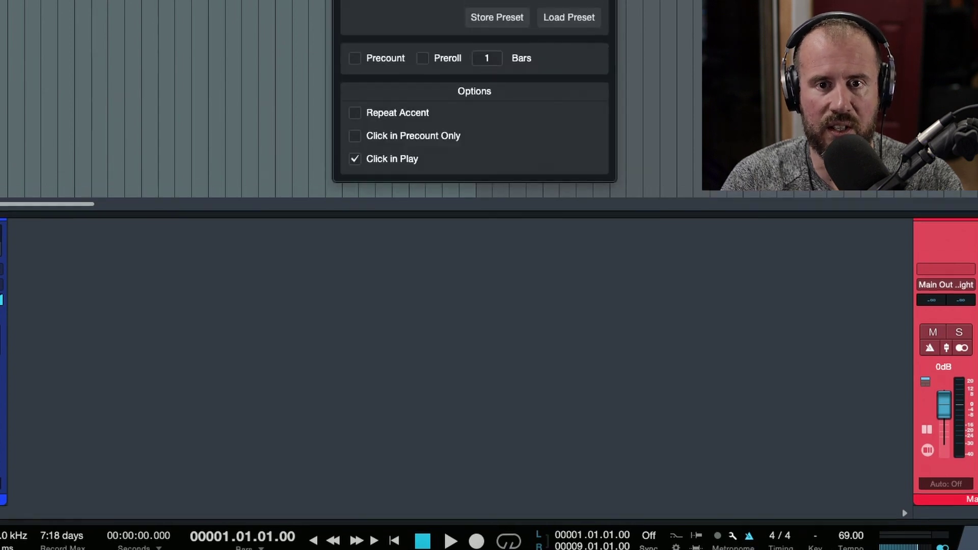
drag(542, 2, 522, 60)
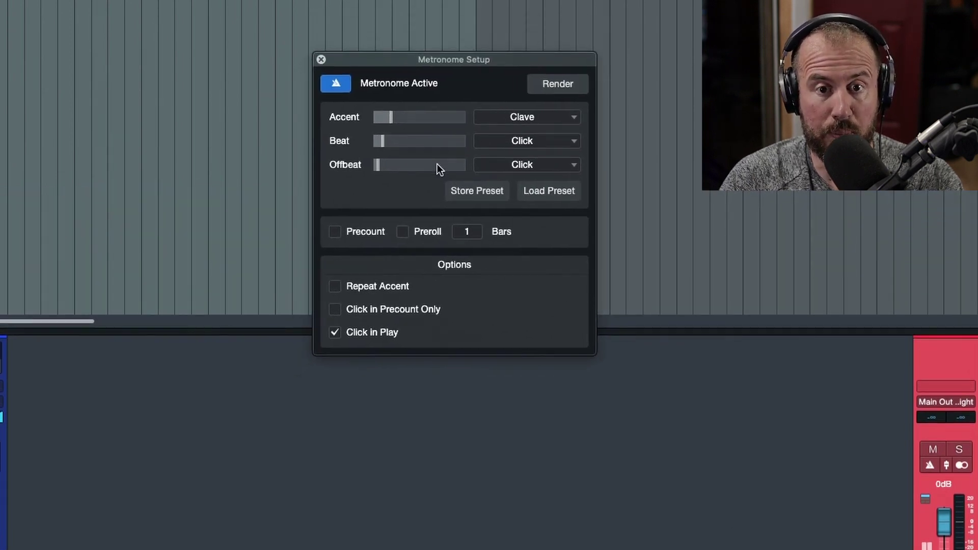
click(322, 59)
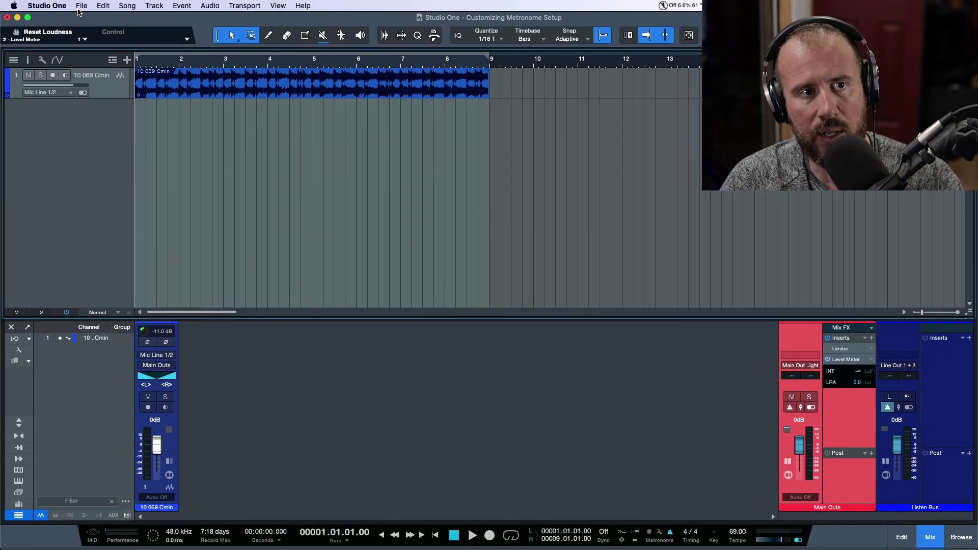
Step: Look up the Metronome Setup keyboard shortcut in preferences, closing without changes
click(47, 5)
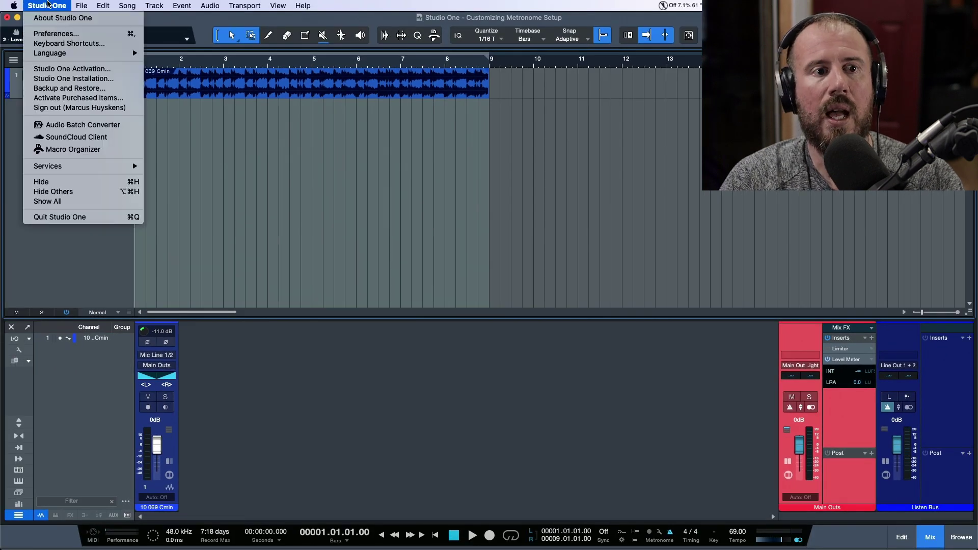
click(65, 44)
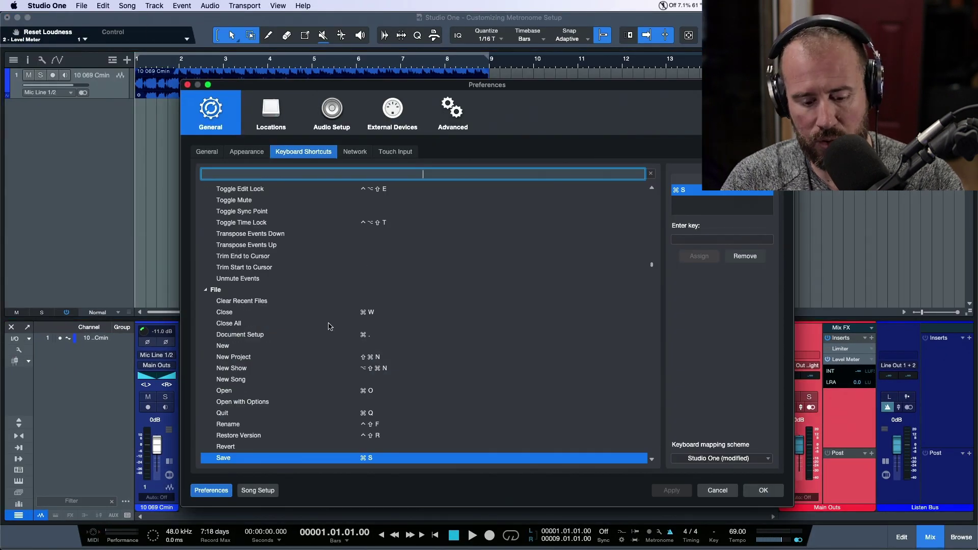
text(metr)
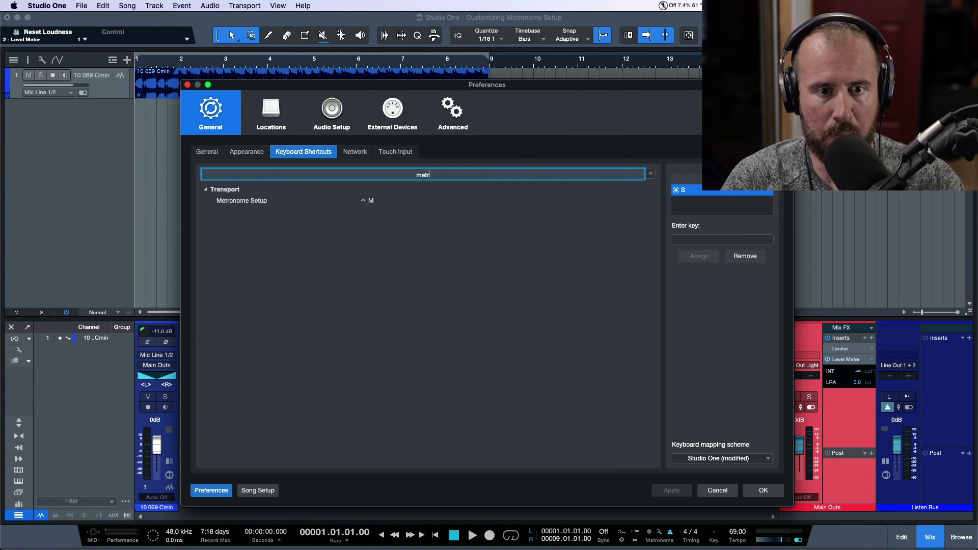
click(346, 201)
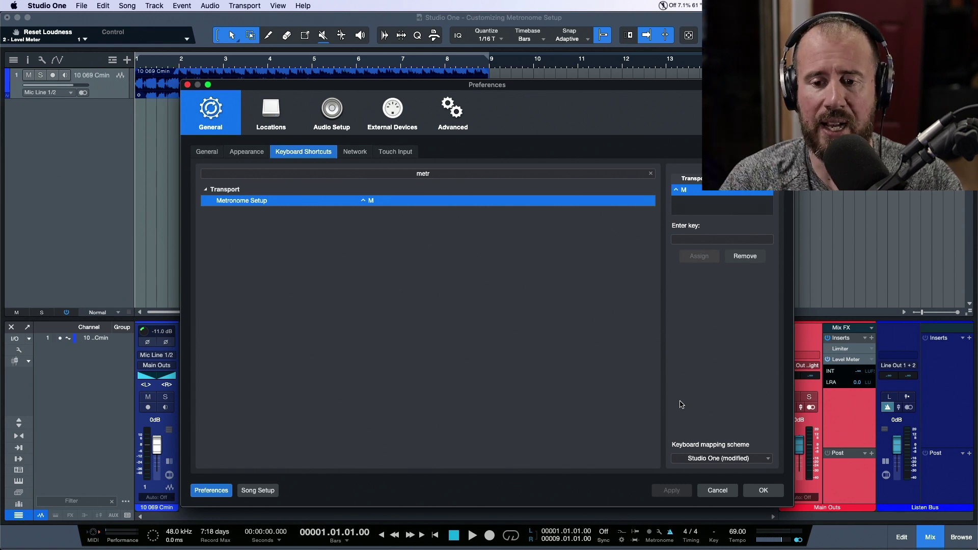
click(716, 493)
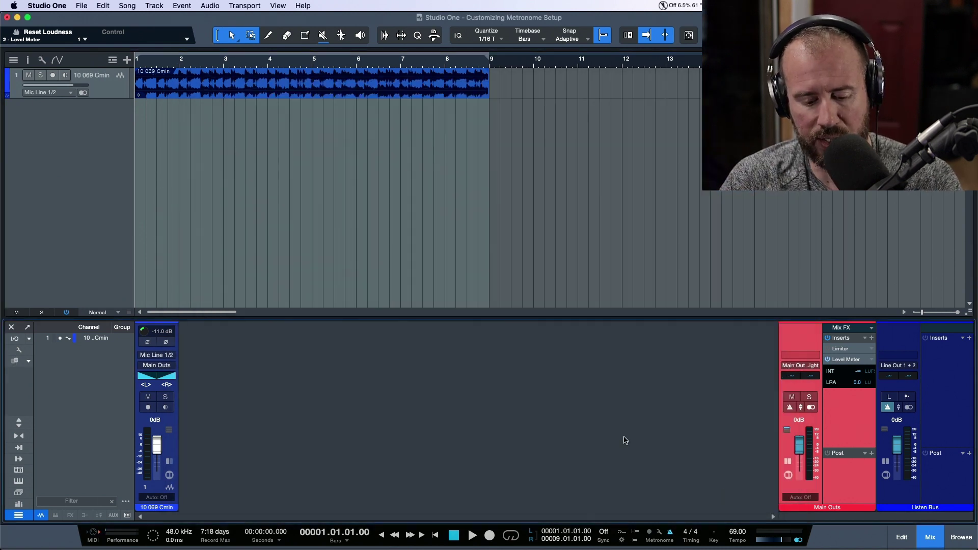
Step: Reopen Metronome Setup and browse the Accent sounds, leaving Clave selected
key(ctrl+m)
key(ctrl+m)
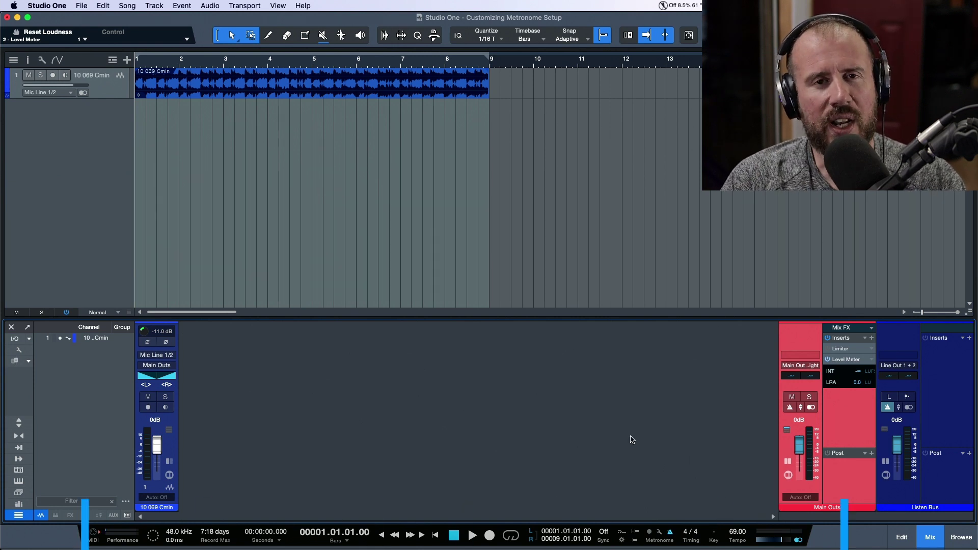
click(663, 533)
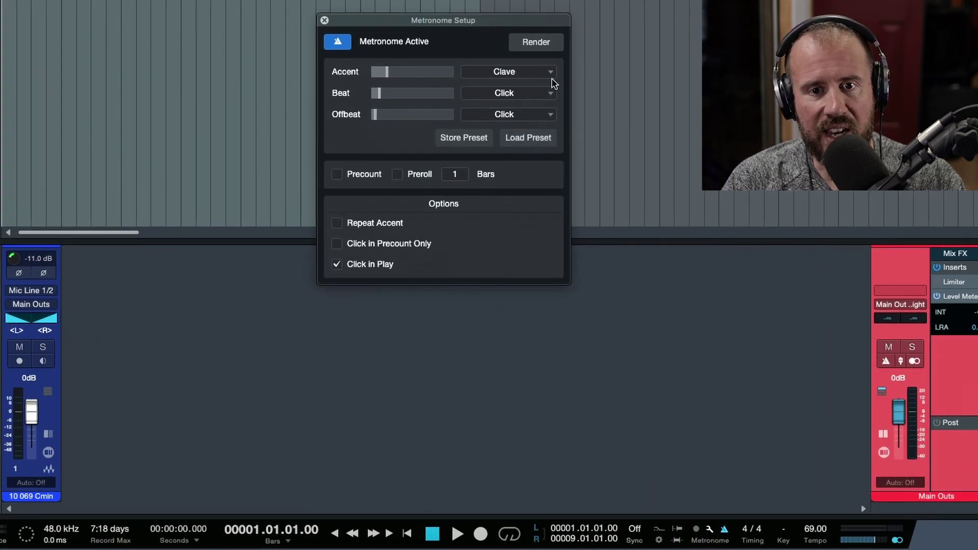
click(551, 76)
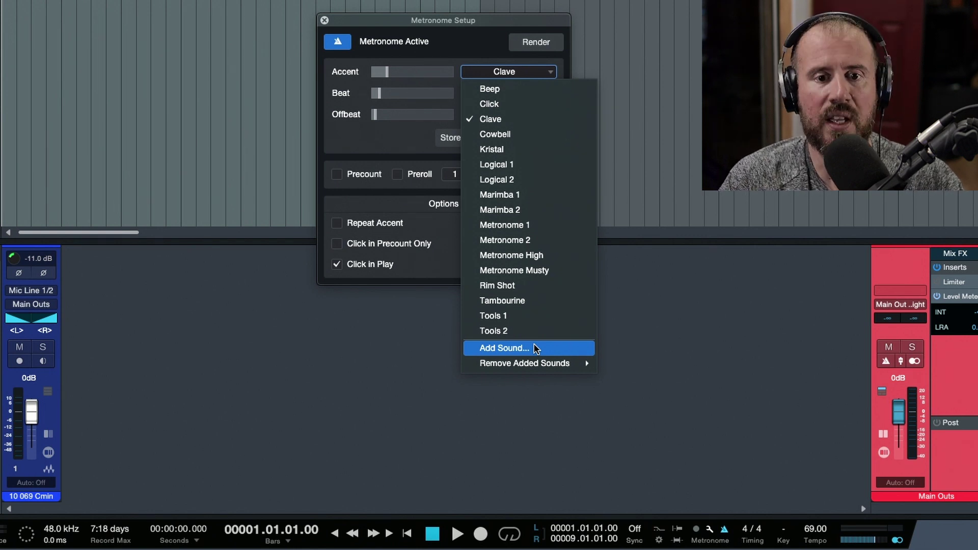
click(419, 142)
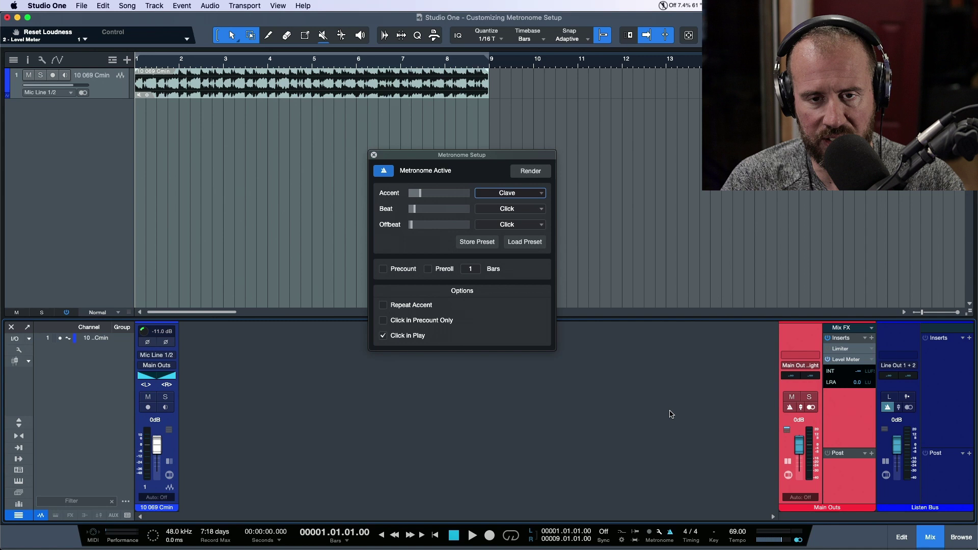
Step: Audition the current click during playback and bring up the stored preset list
key(space)
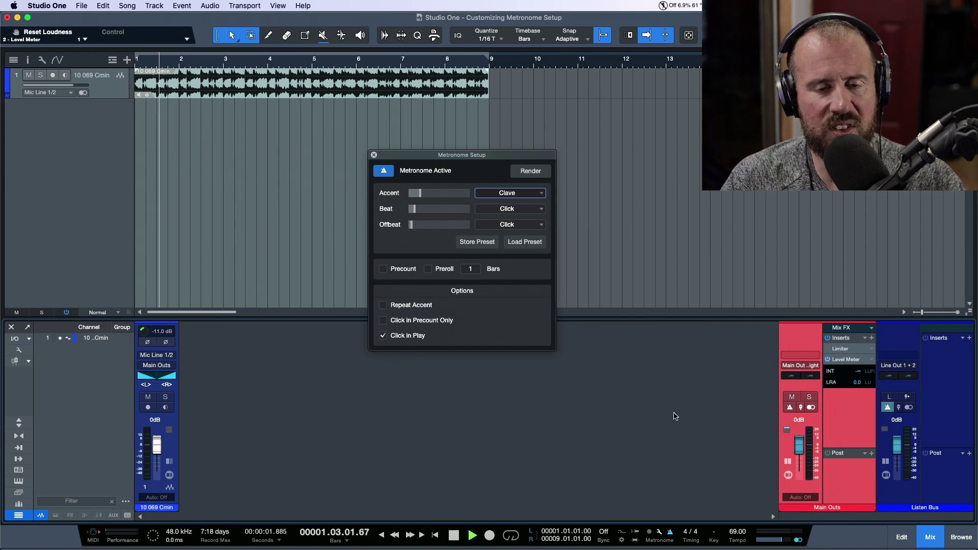
click(410, 225)
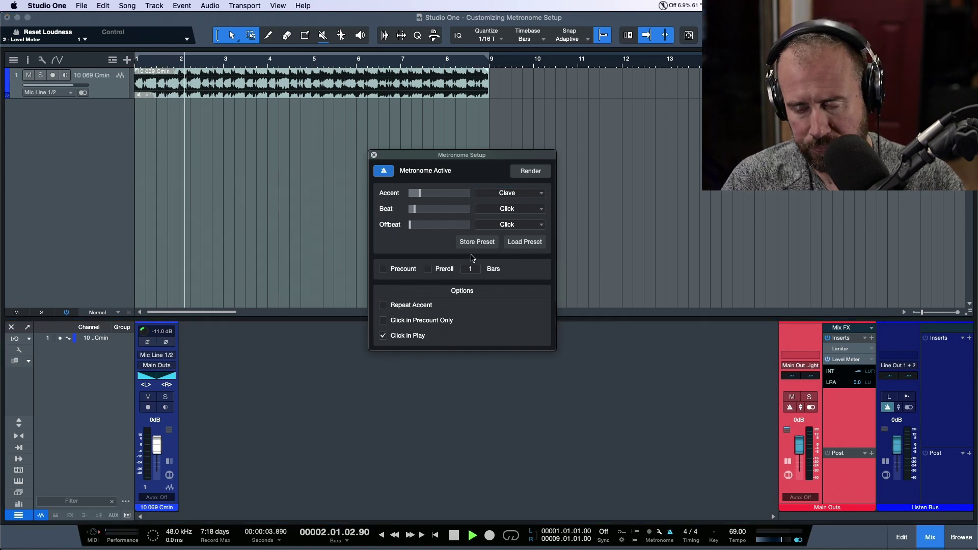
key(space)
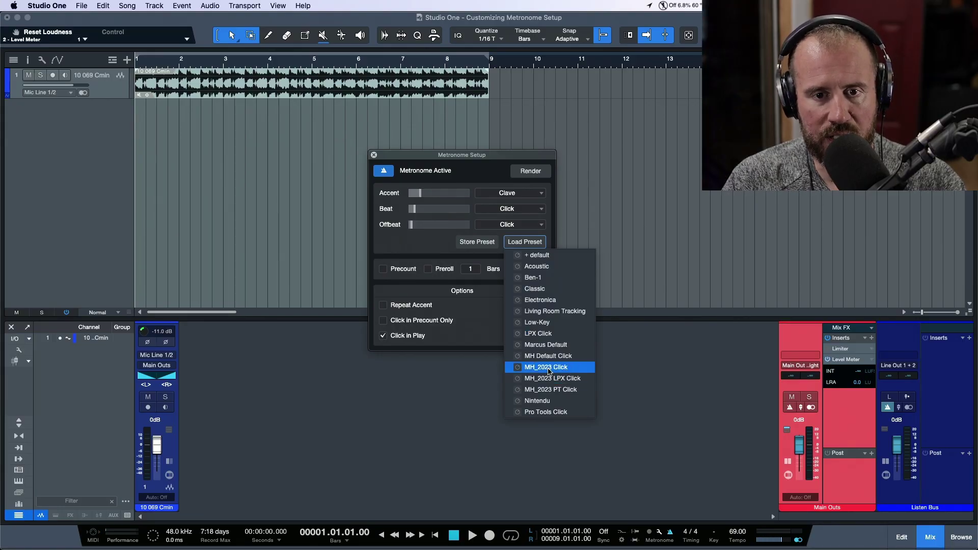
Step: Load MH_2023 Click and play, then try the MH_2023 LPX Click preset
click(549, 368)
key(space)
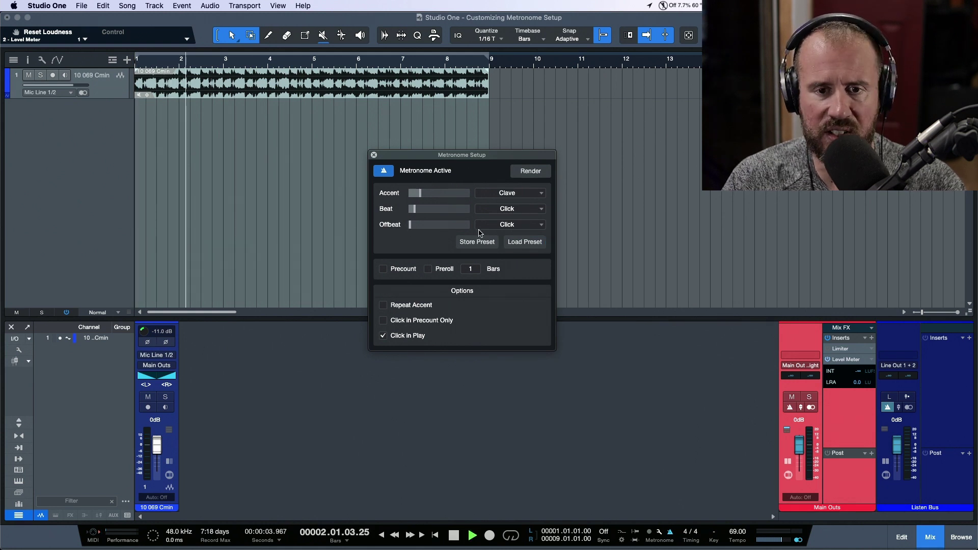
click(530, 244)
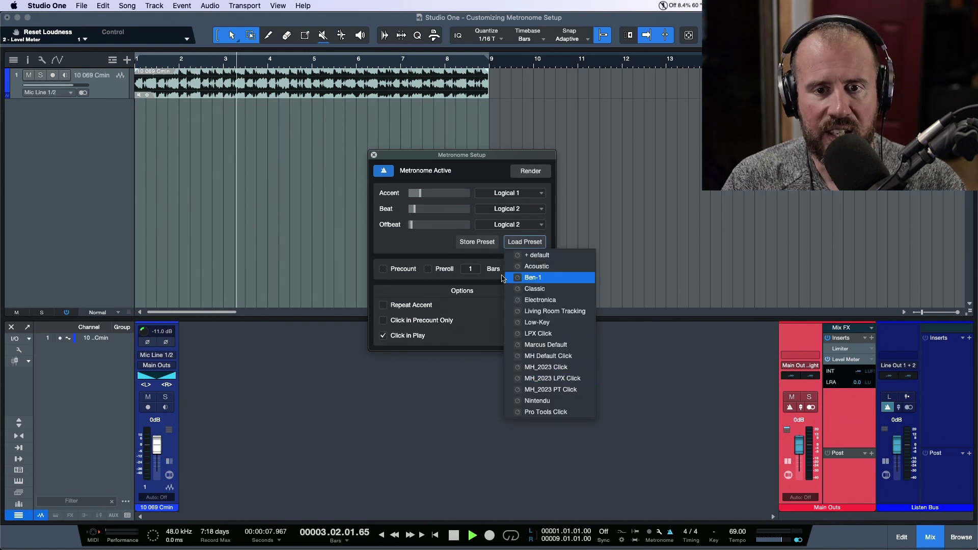
click(533, 278)
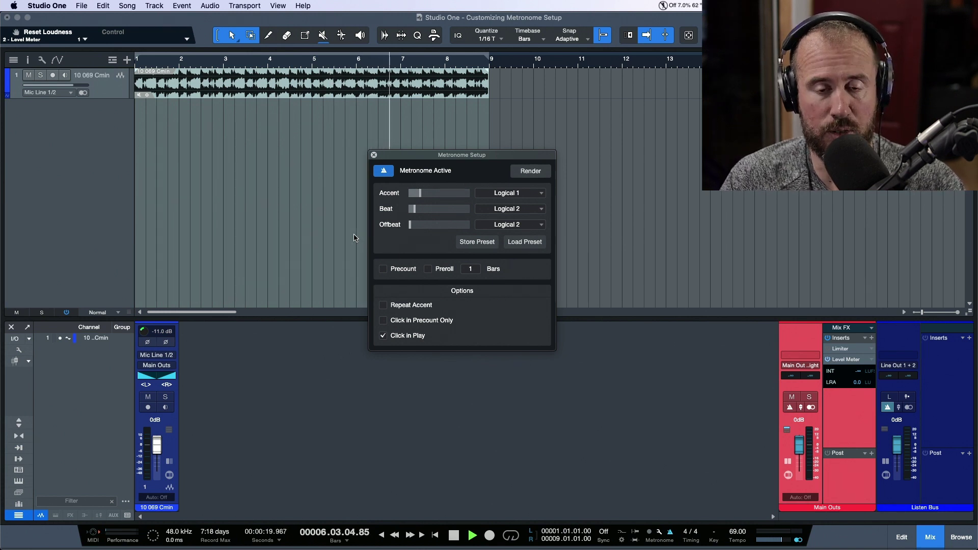
Step: Load MH_2023 PT Click, turn the Offbeat level fully down, and stop playback
click(533, 247)
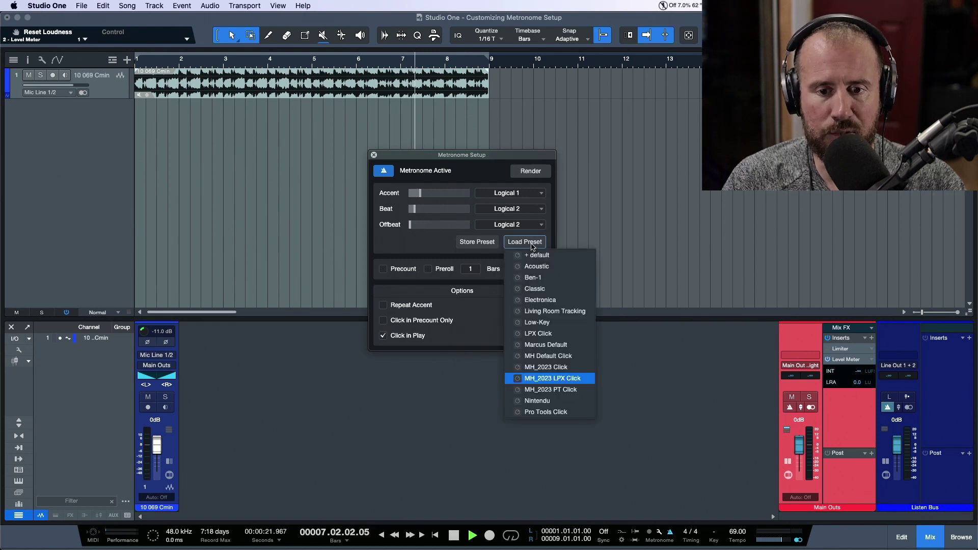
click(550, 390)
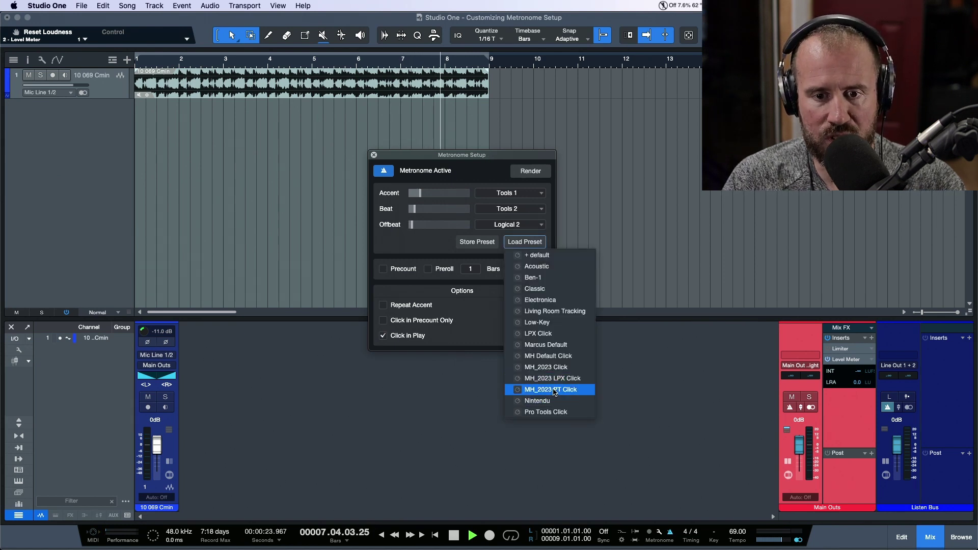
drag(452, 227, 362, 243)
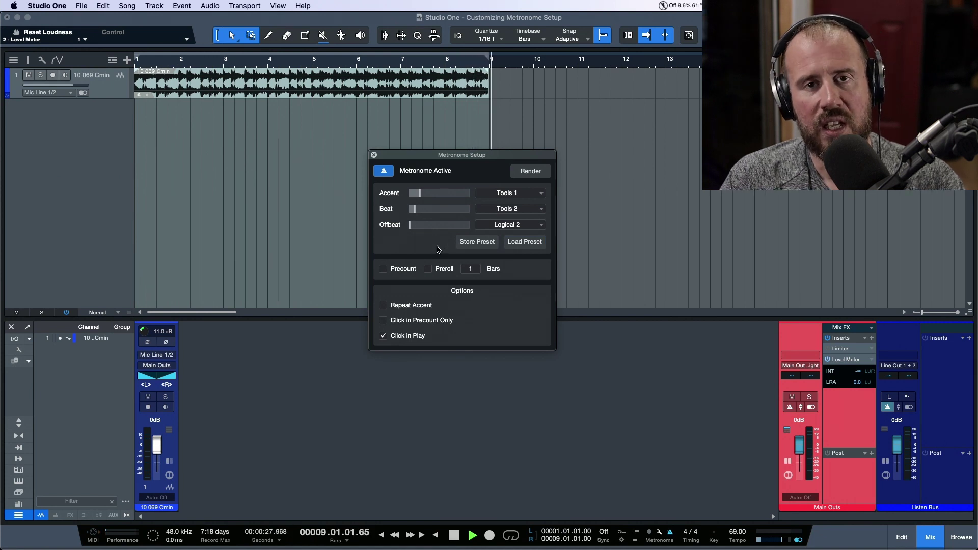
key(space)
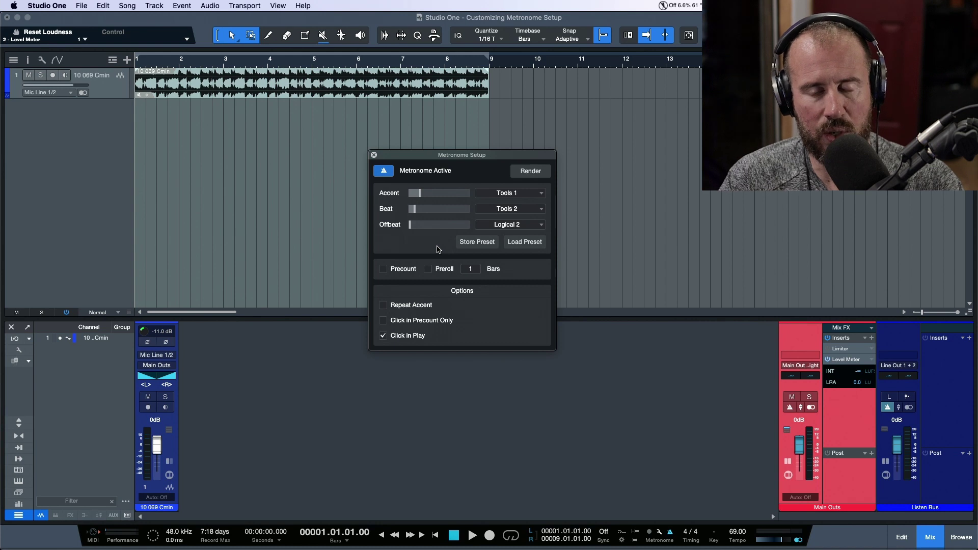
Step: Load the default click preset and audition it with the 10 069 Cmin clip
click(523, 242)
click(530, 260)
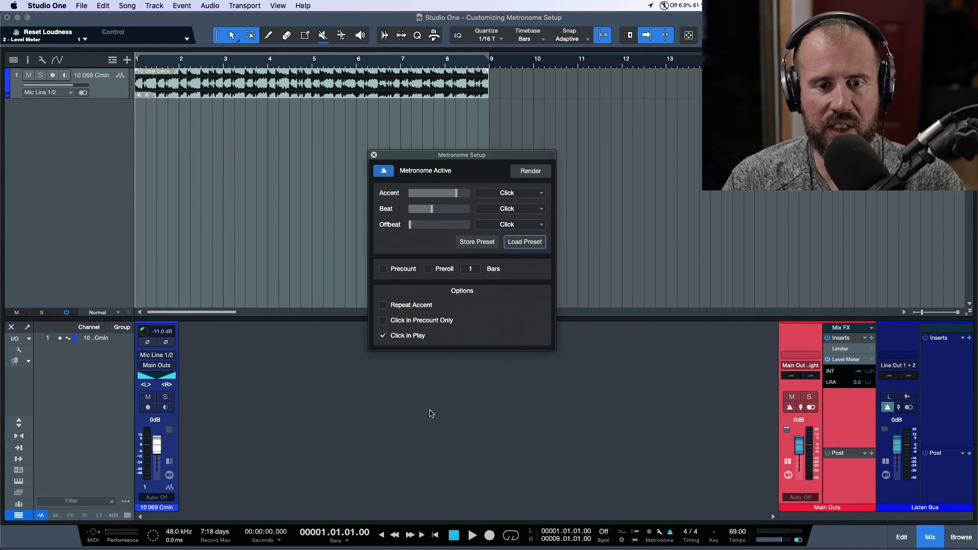
key(space)
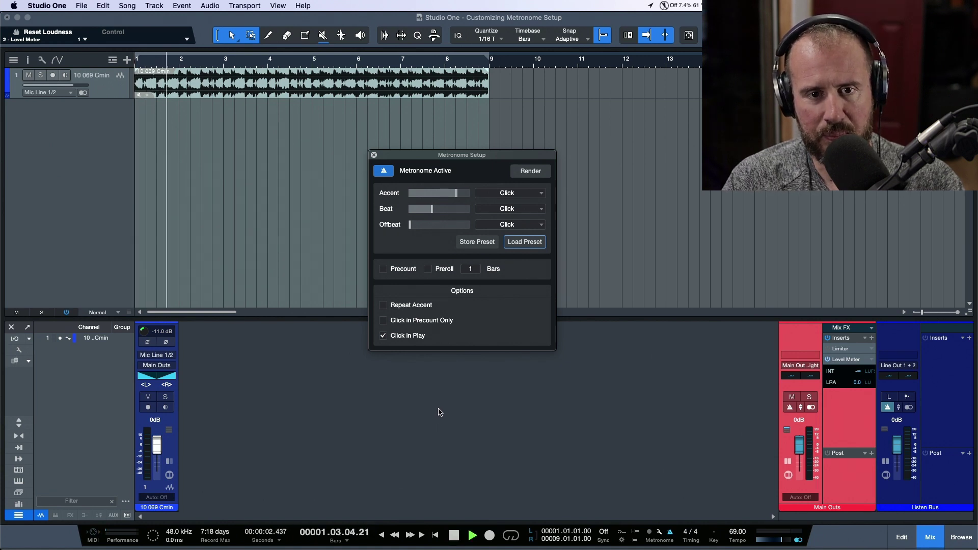
key(space)
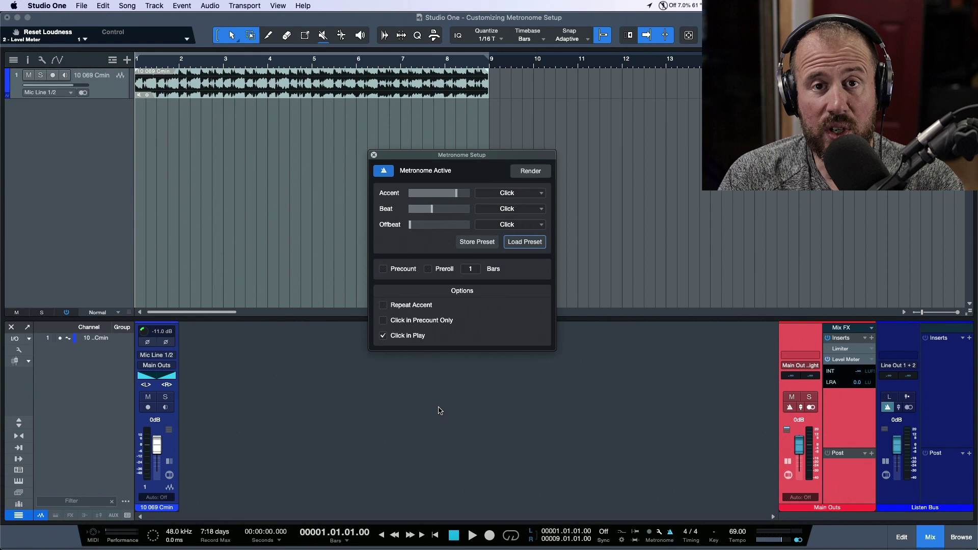
click(351, 95)
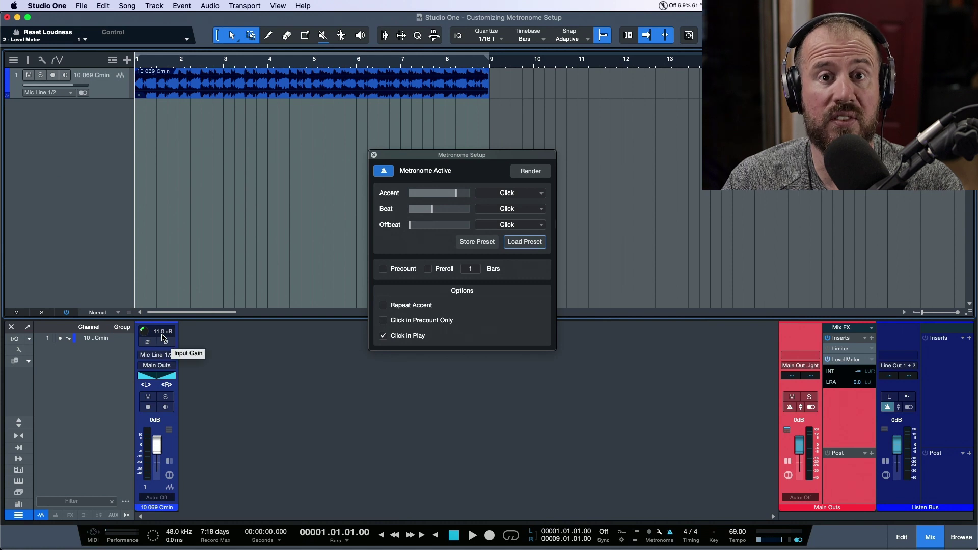
key(space)
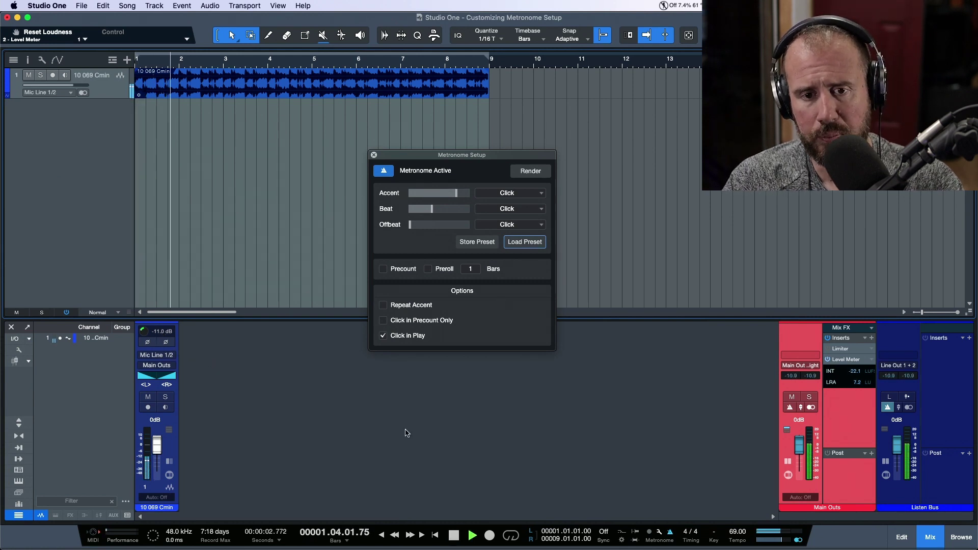
key(space)
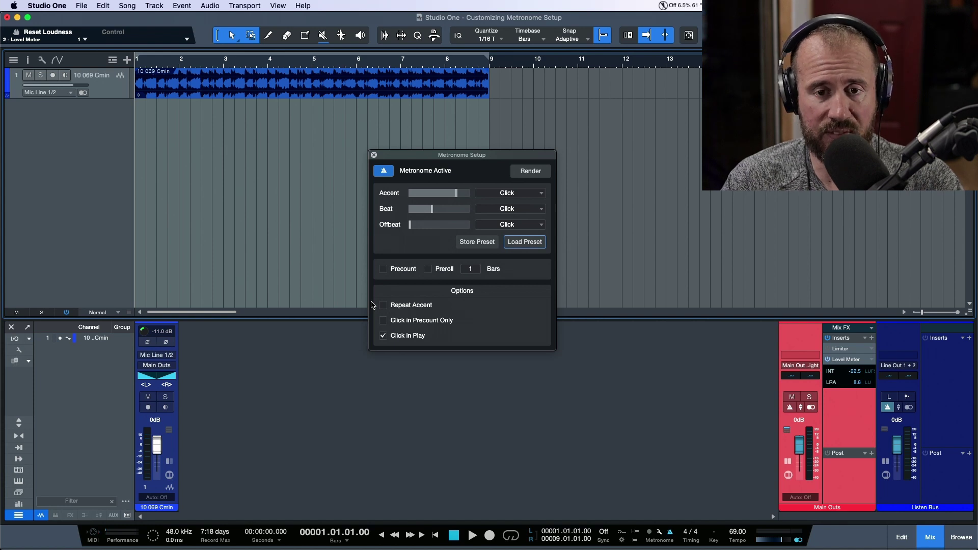
Step: Leave the preset list unchanged, close Metronome Setup, and start playback
click(535, 242)
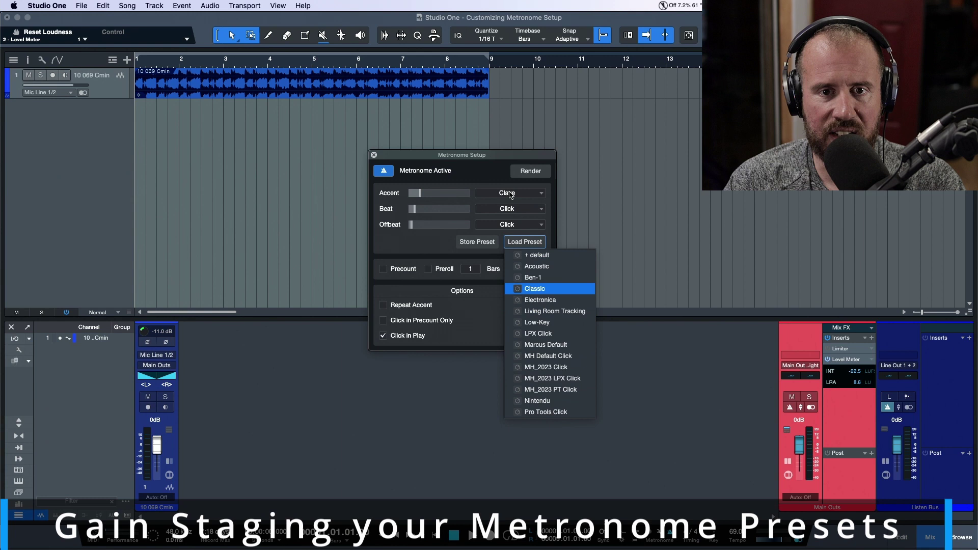
click(527, 159)
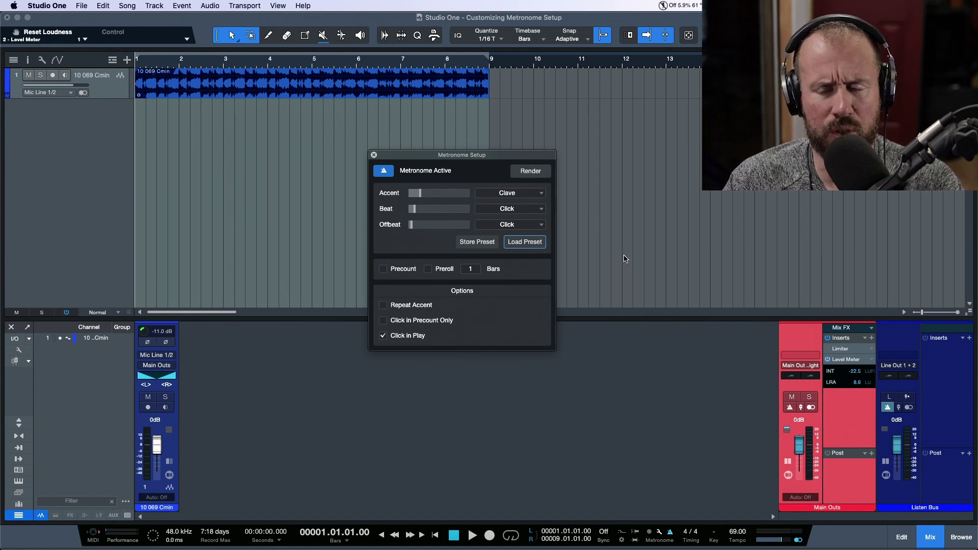
click(697, 409)
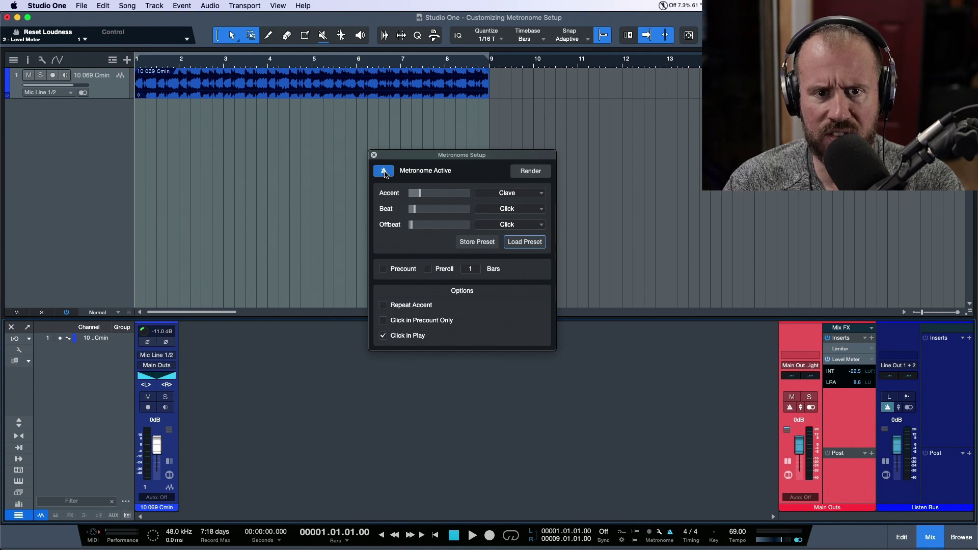
click(373, 154)
key(space)
key(space)
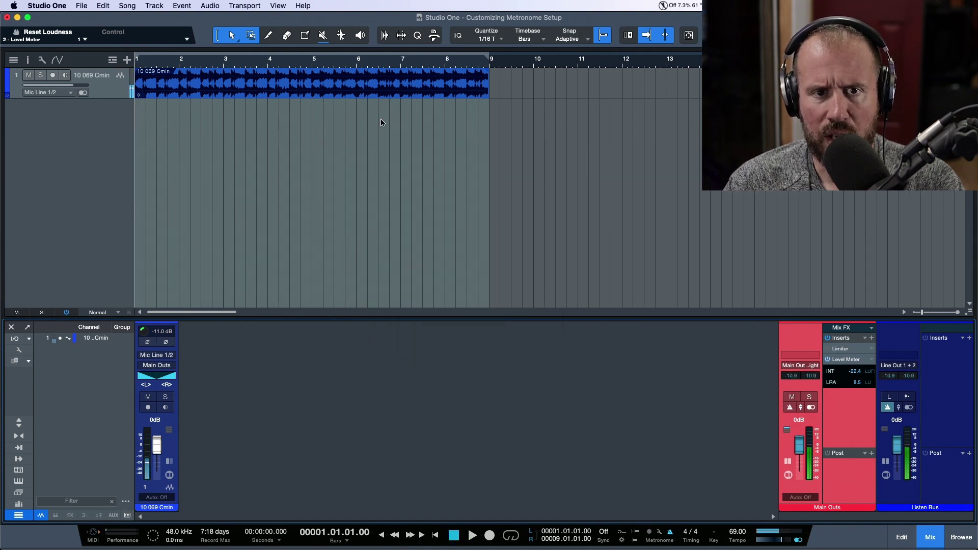
click(399, 100)
key(space)
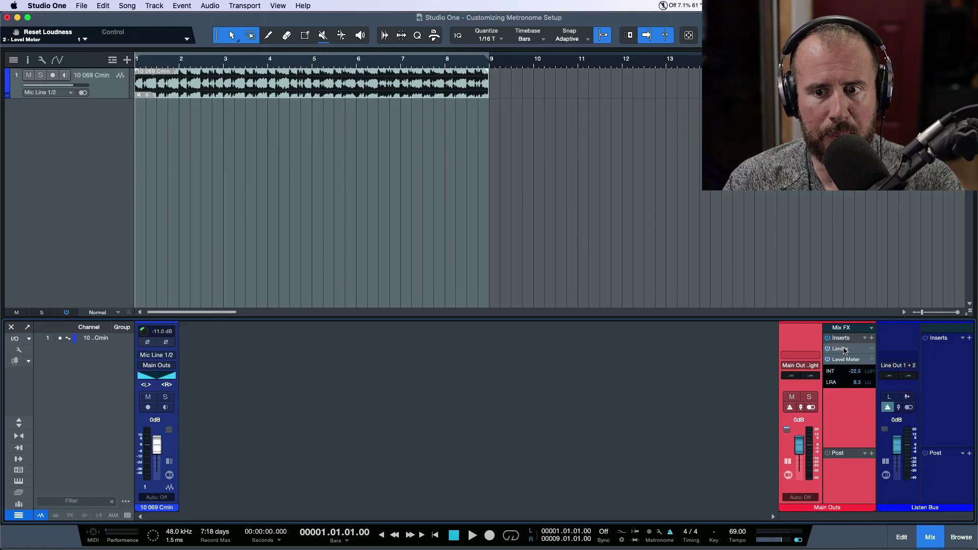
click(844, 351)
key(space)
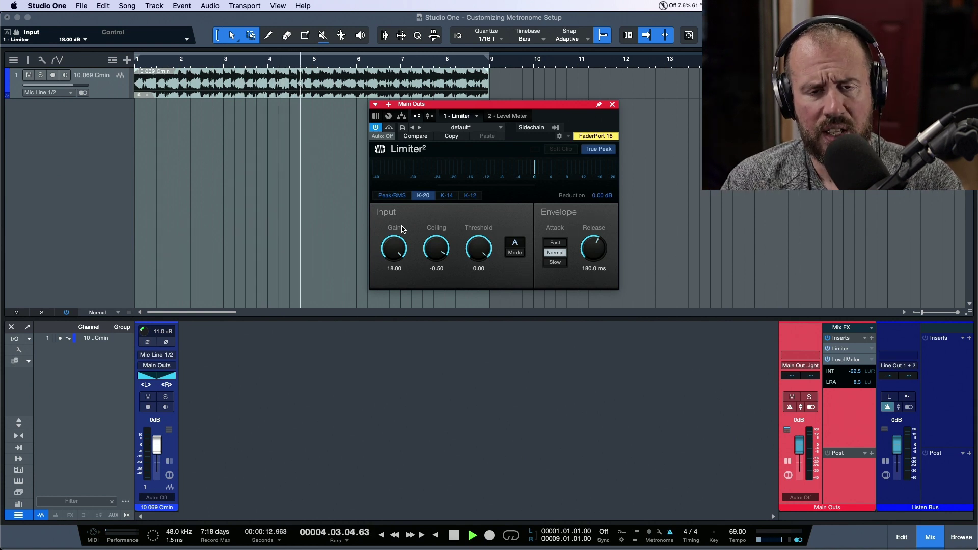
click(770, 456)
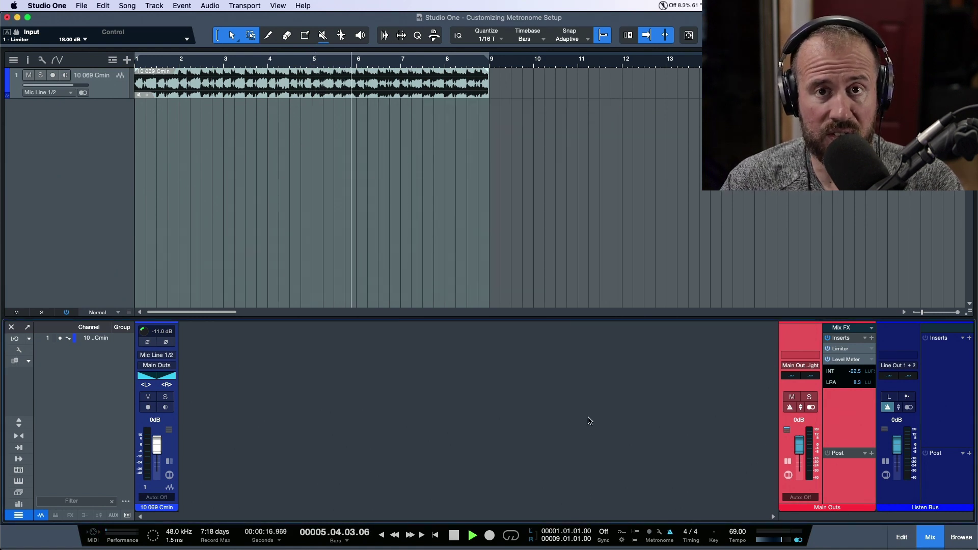
key(space)
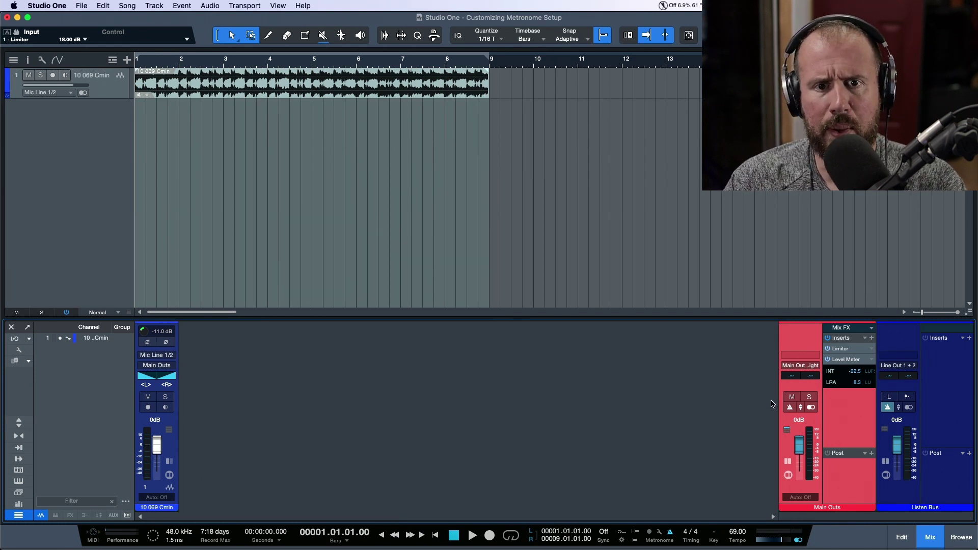
Step: Set the playhead to bar 5 and give the main-out VU Meter a scale of 12
click(434, 96)
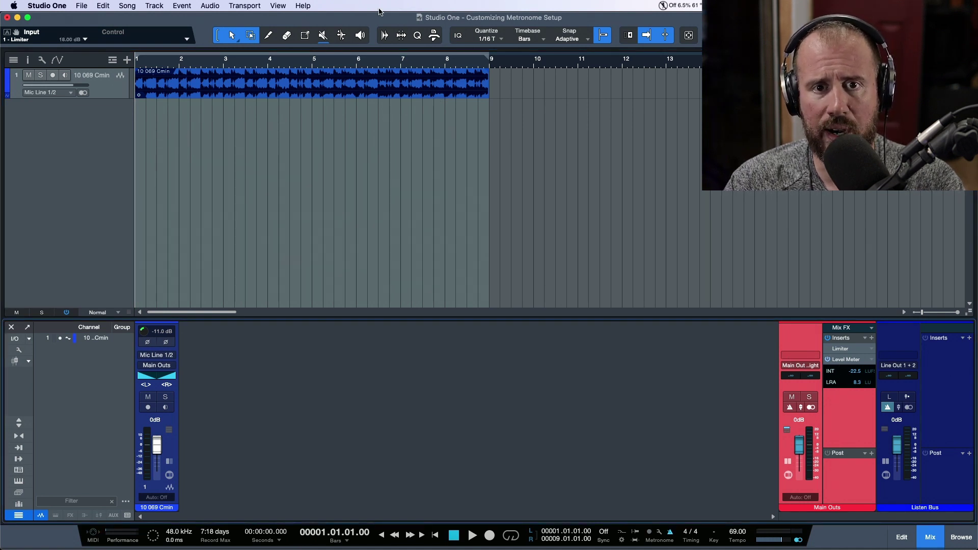
click(314, 61)
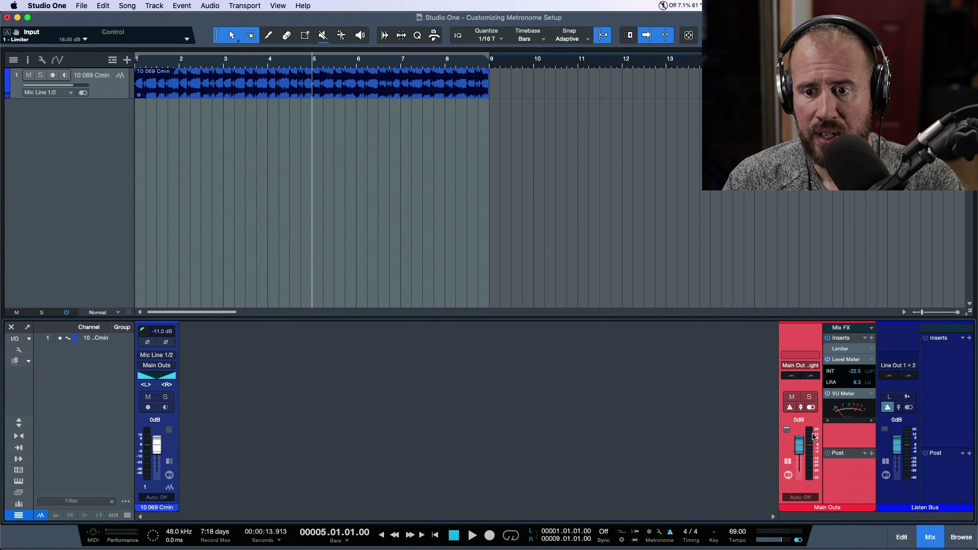
click(848, 395)
drag(644, 259, 646, 233)
click(667, 105)
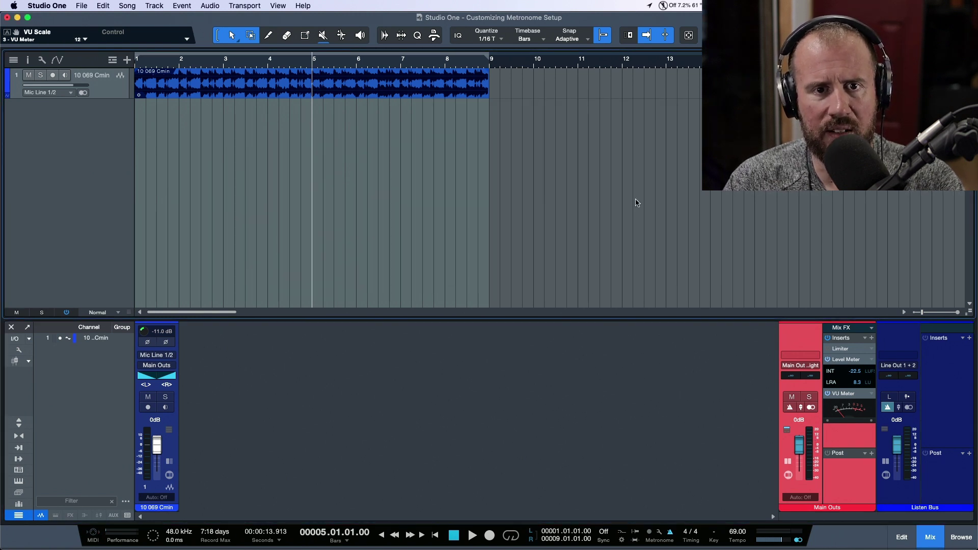
key(space)
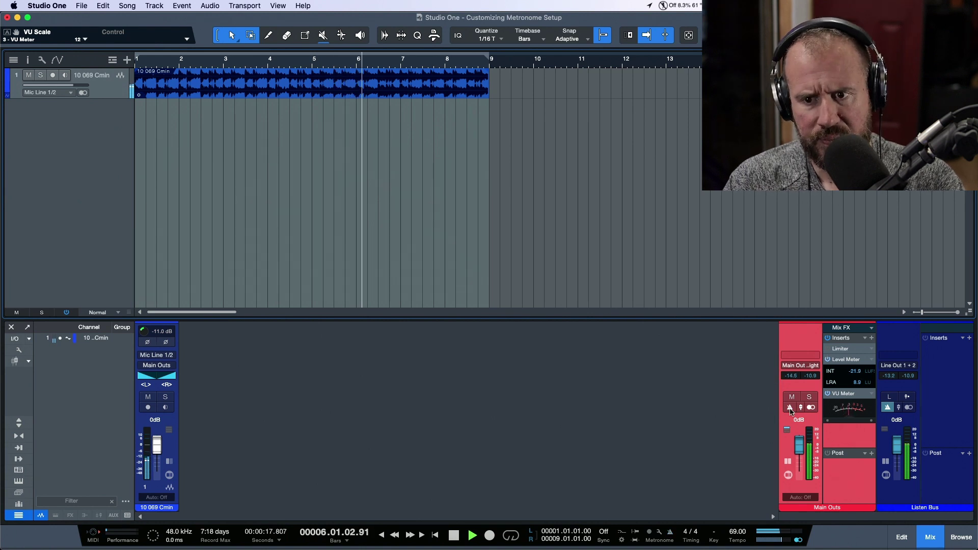
key(space)
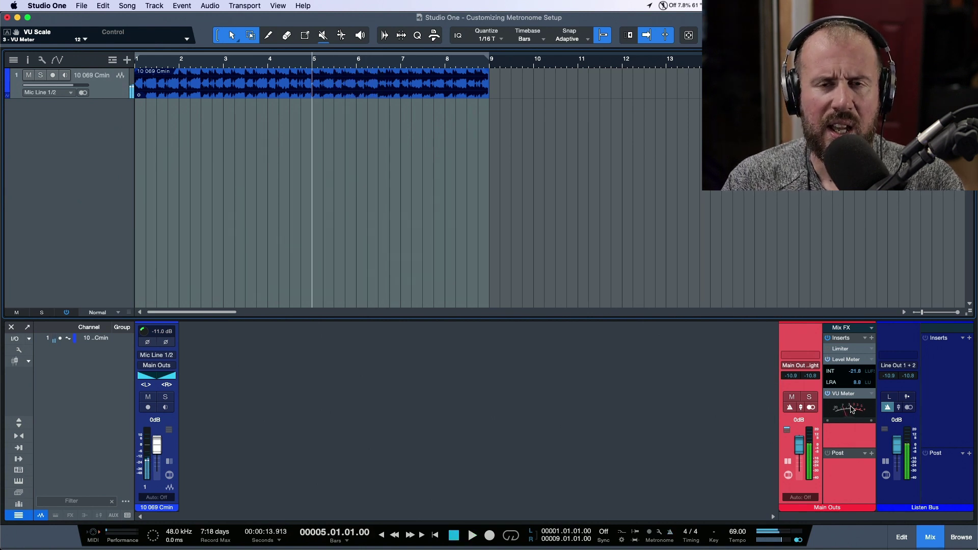
Step: Move the Level Meter below the VU Meter and play from bar 5 to compare
drag(850, 366, 856, 422)
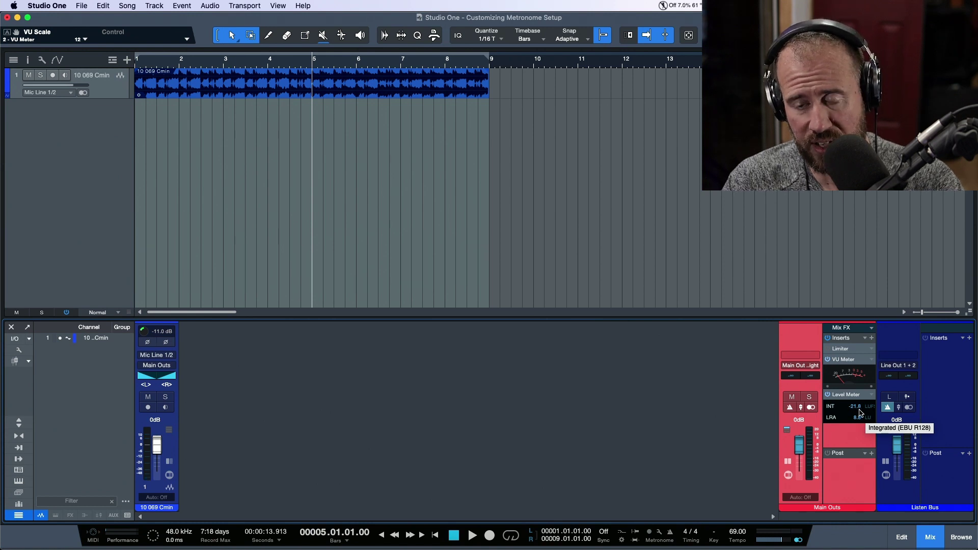
key(space)
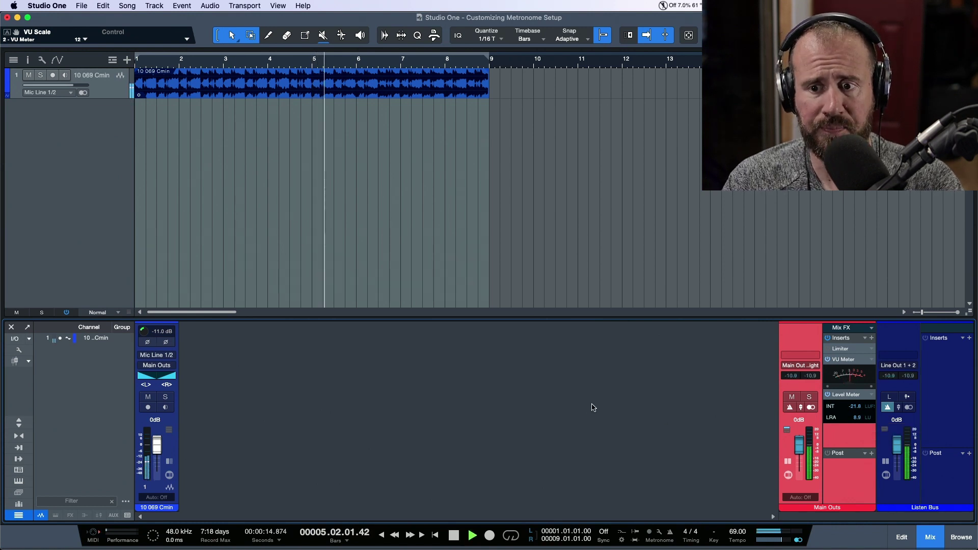
key(space)
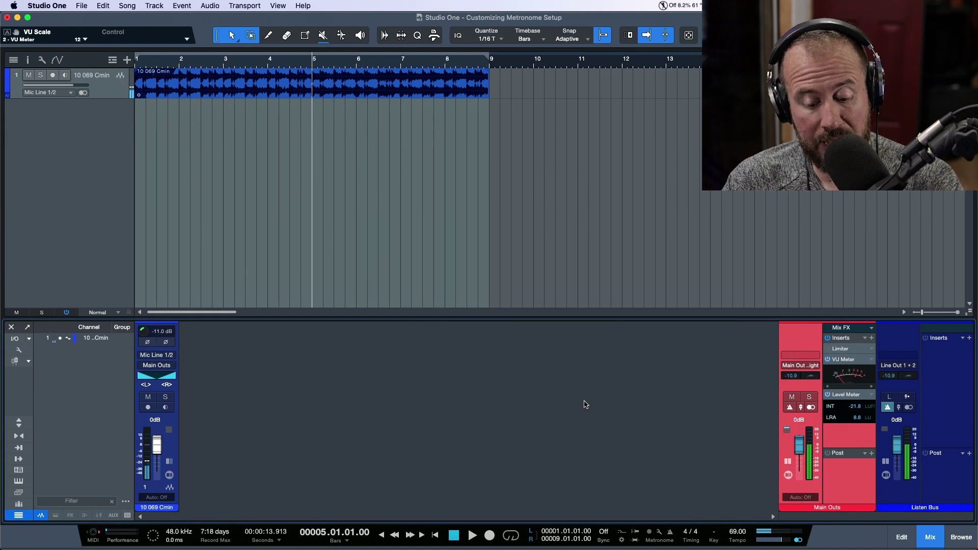
Step: Load the MH_2023 PT Click preset via Shift+C and close Metronome Setup
key(shift+c)
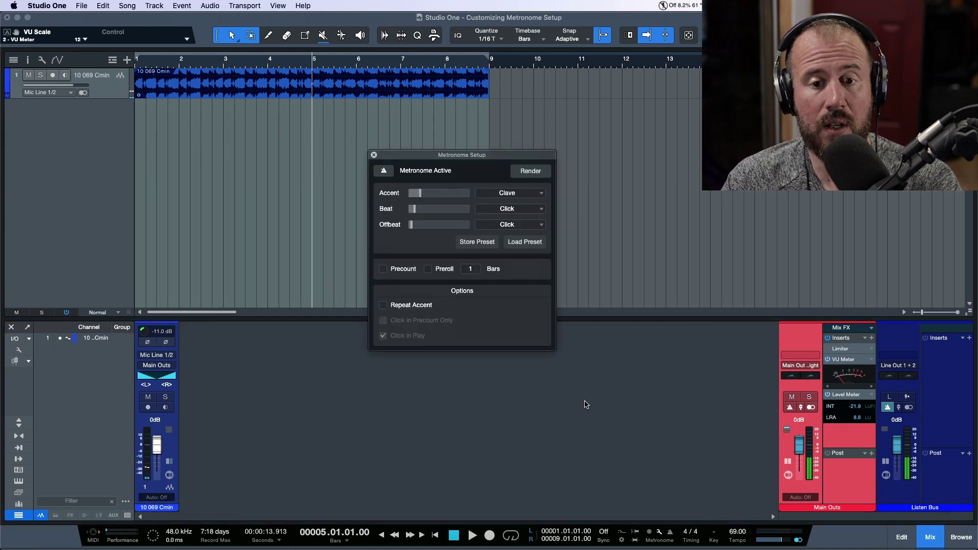
click(525, 242)
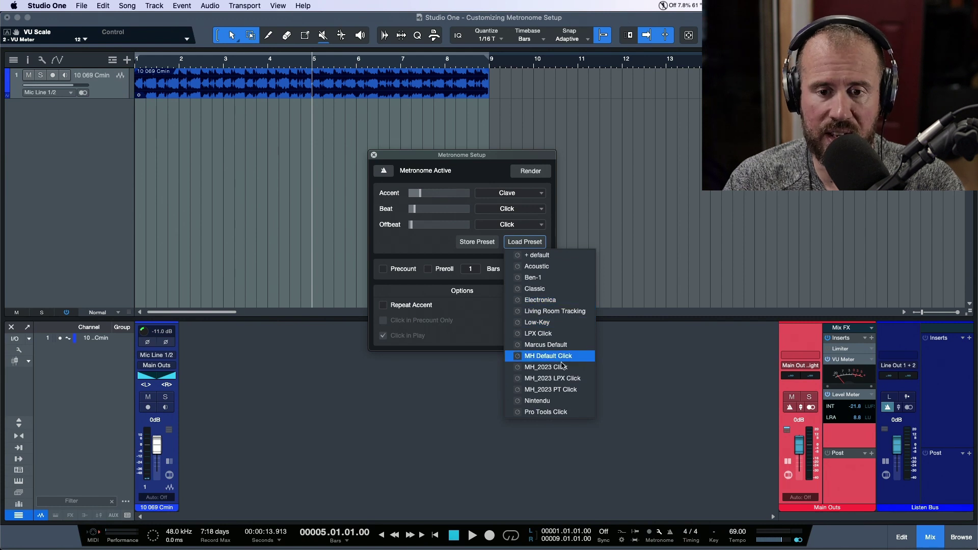
click(558, 378)
click(562, 390)
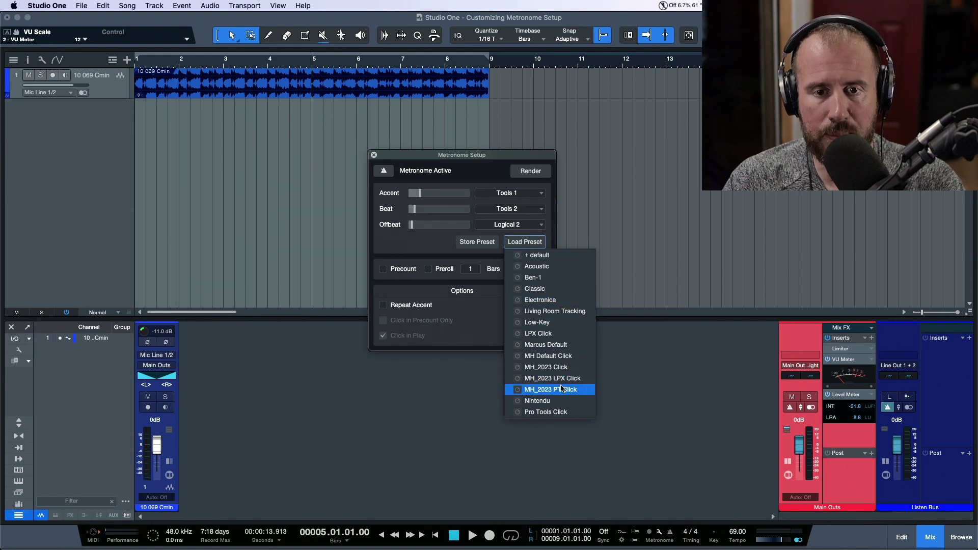
click(423, 205)
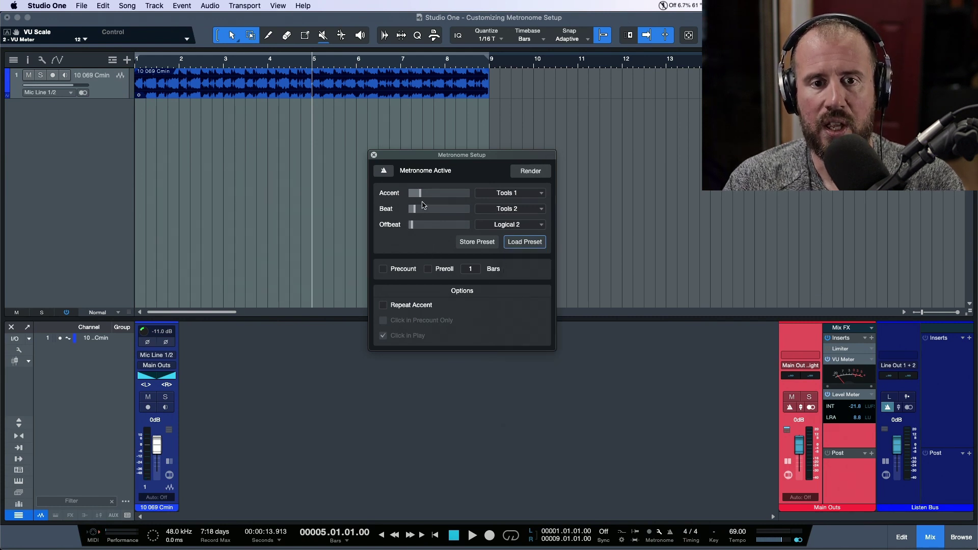
click(374, 155)
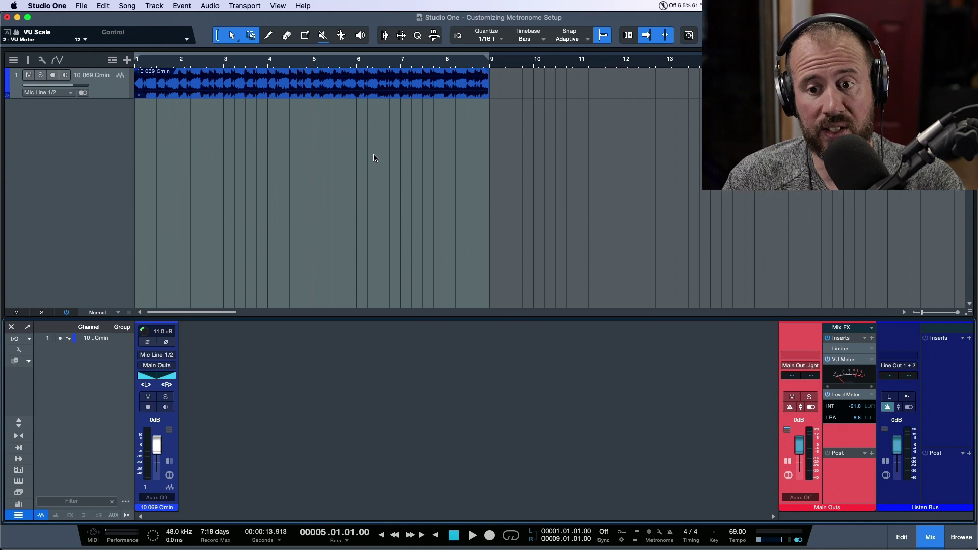
Step: Play from bar 5 twice to judge the click level on the main-out meters
key(space)
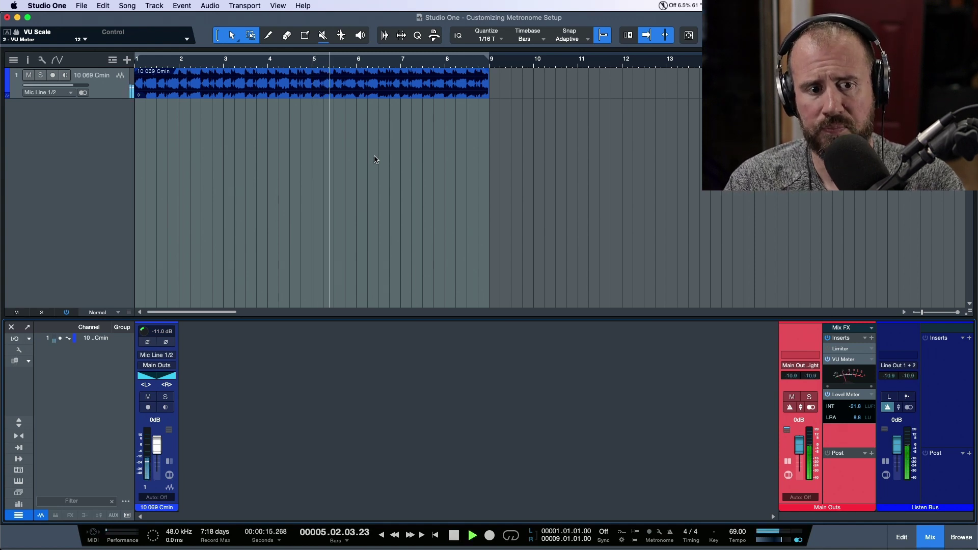
key(space)
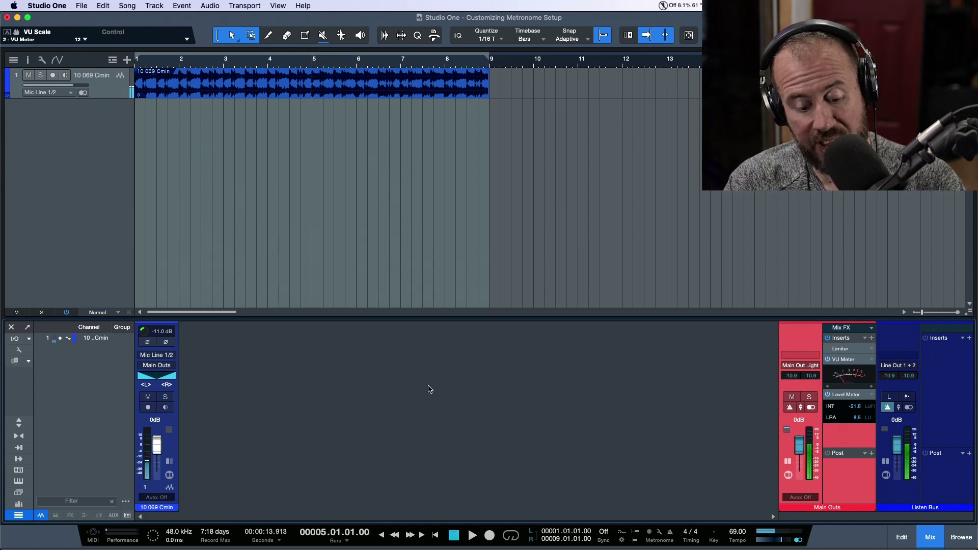
key(space)
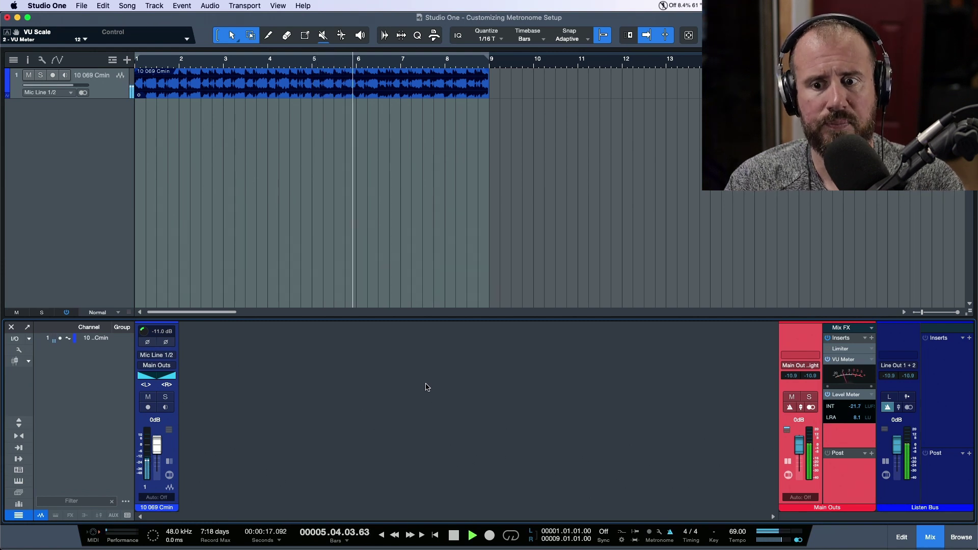
key(space)
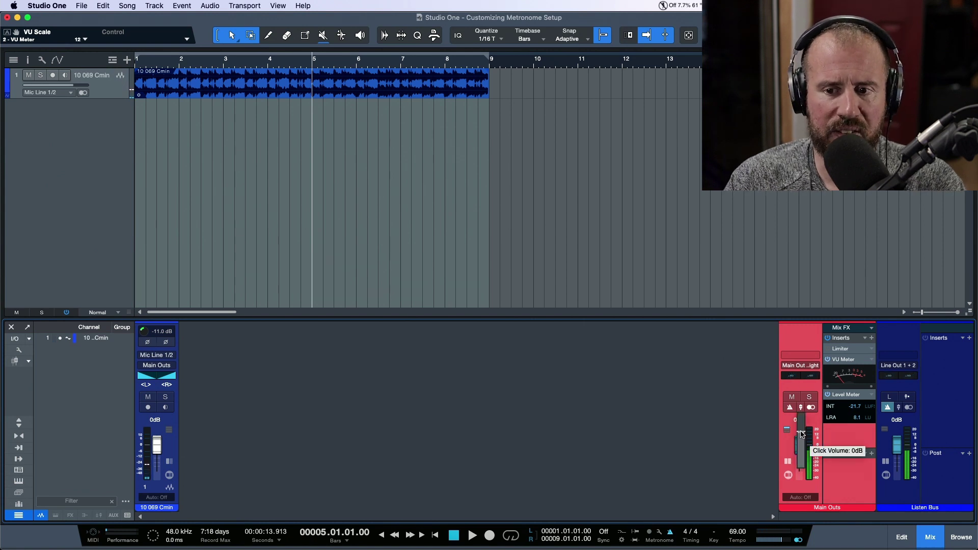
Step: Drag the Main Out Click Volume fader up to +3.5 dB
drag(803, 434, 813, 386)
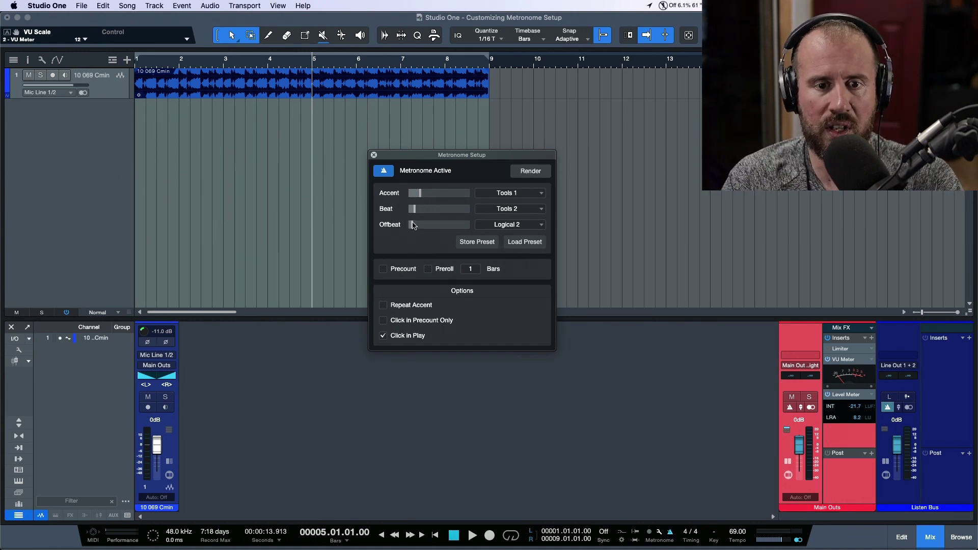
Step: Turn the Offbeat click level to minimum, leaving the preset list unchanged
drag(412, 225, 386, 227)
click(533, 238)
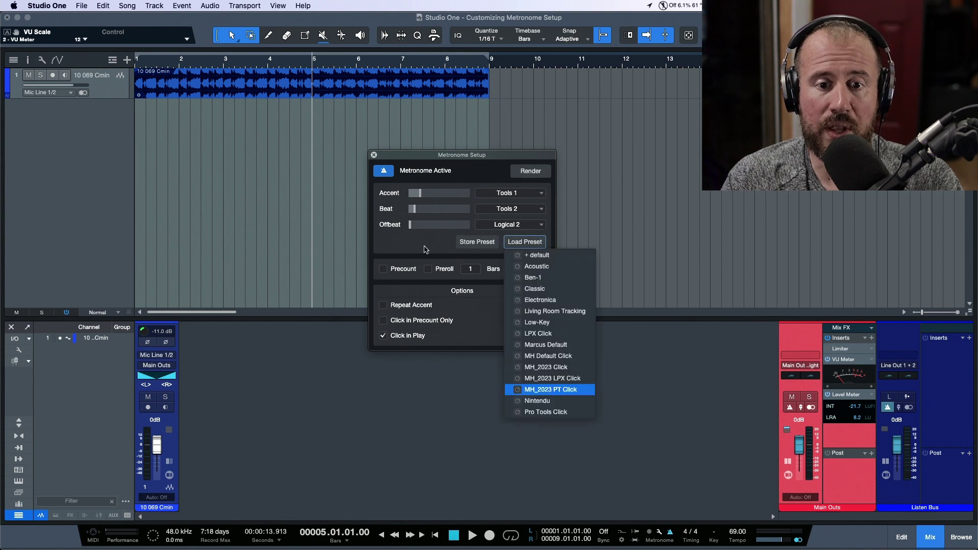
click(514, 209)
Step: Browse Accent sounds, cancel adding a custom sound, and start Store Preset
click(544, 193)
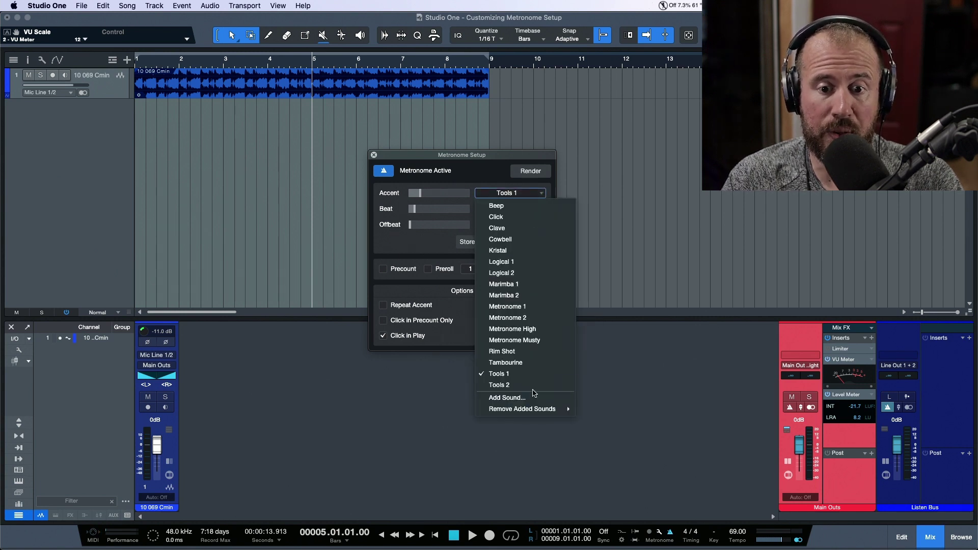
click(513, 399)
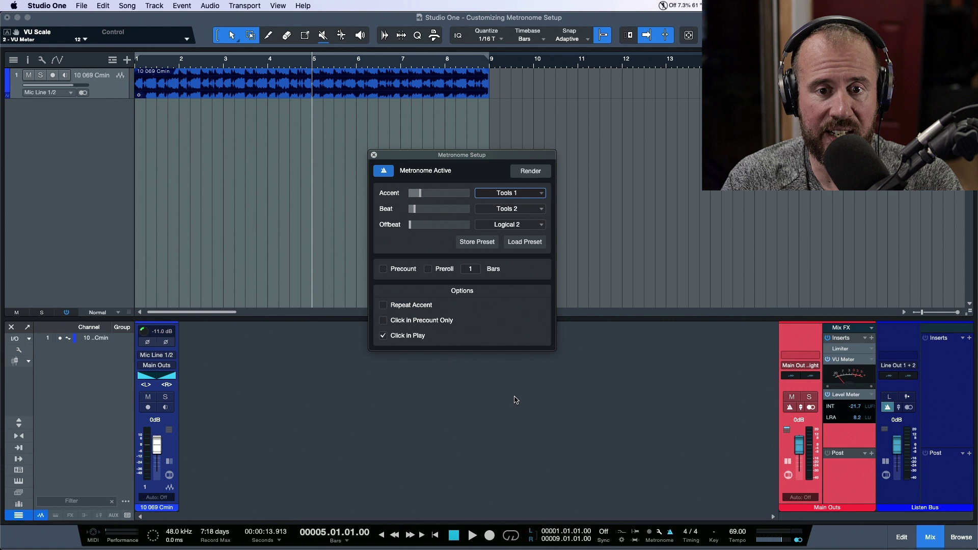
click(697, 307)
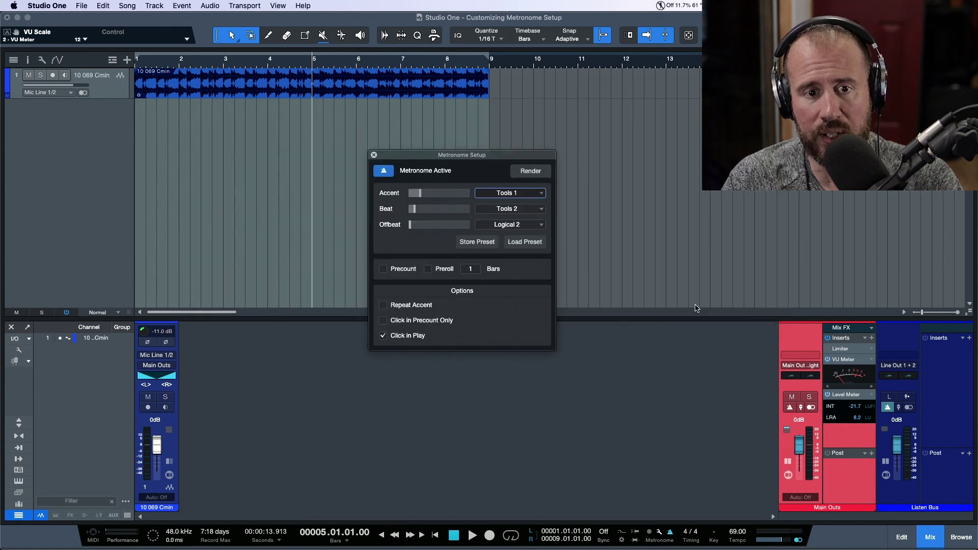
click(544, 192)
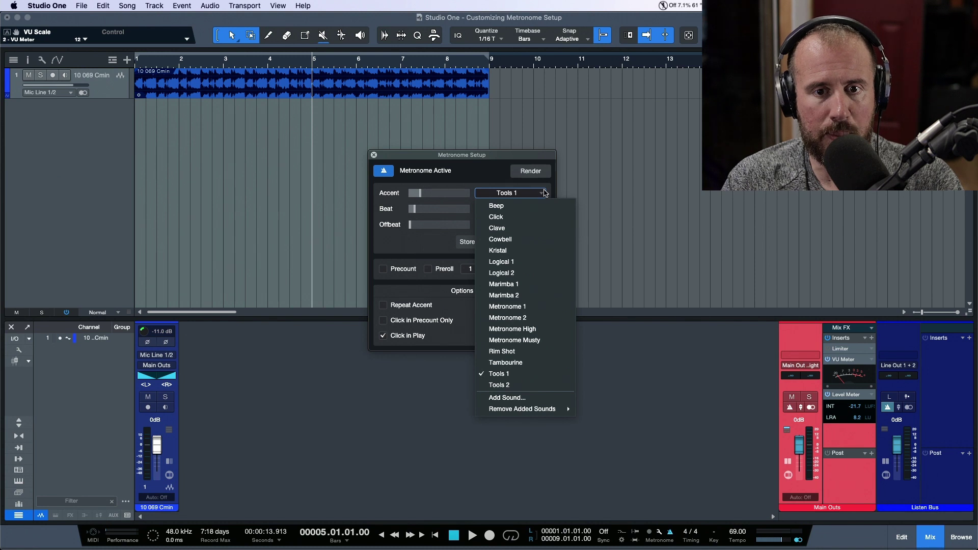
click(439, 244)
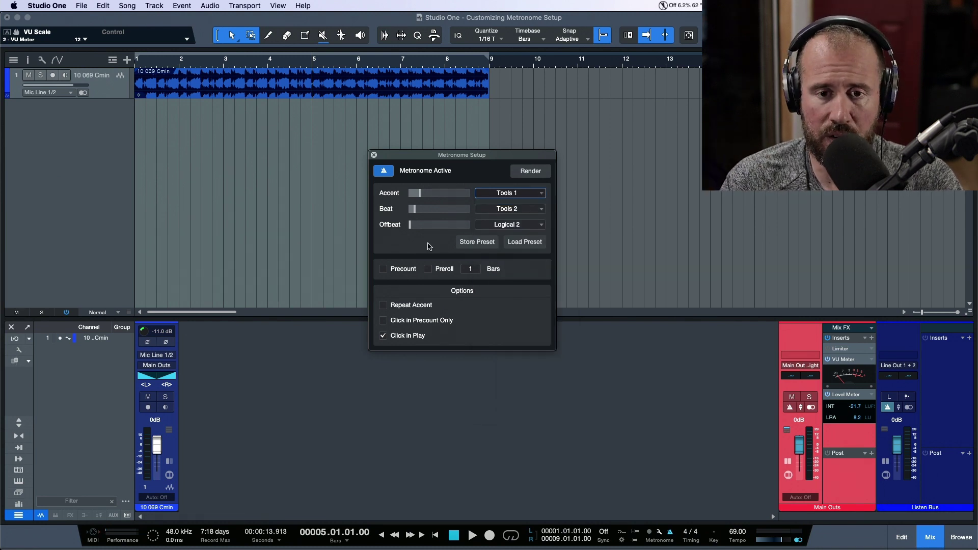
click(476, 242)
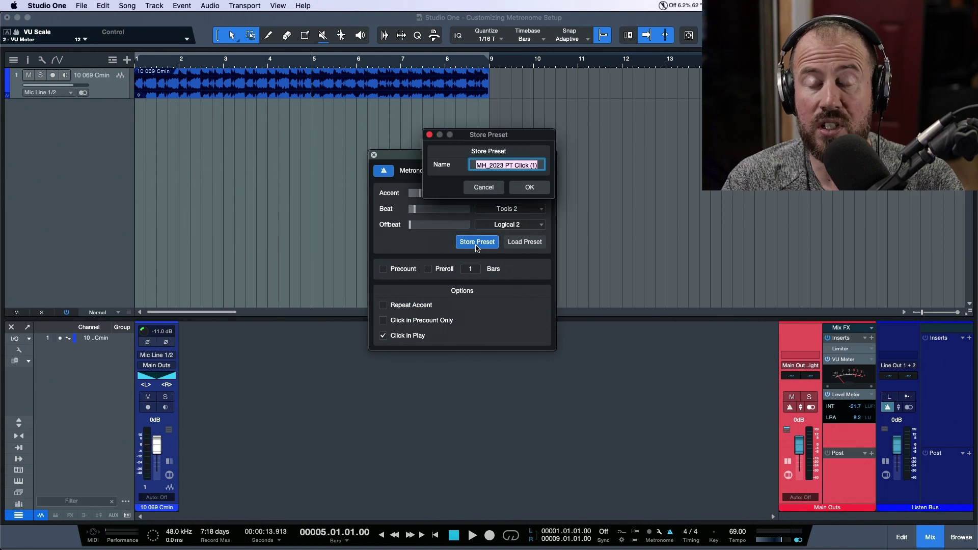
Step: Cancel the Store Preset dialog and load the MH_2023 Click preset
click(483, 187)
click(525, 242)
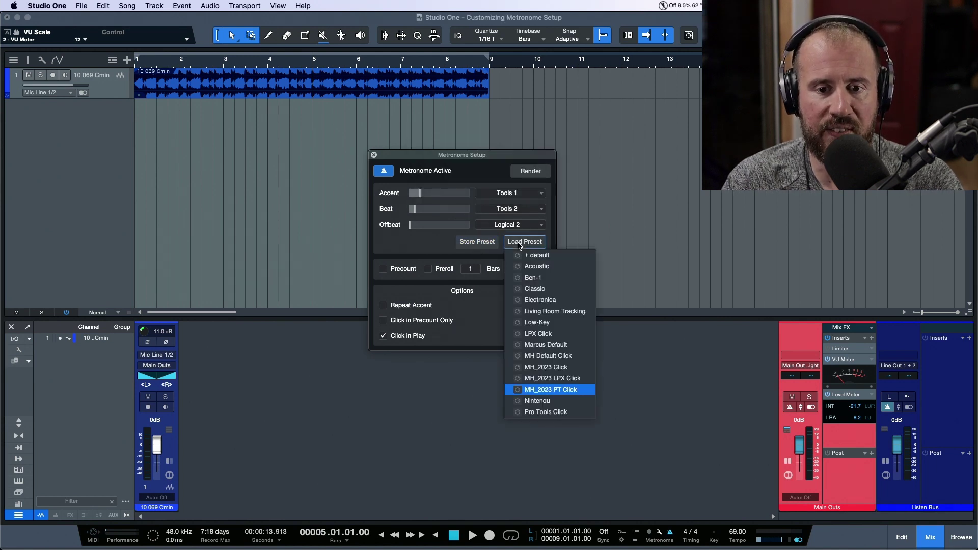
click(554, 368)
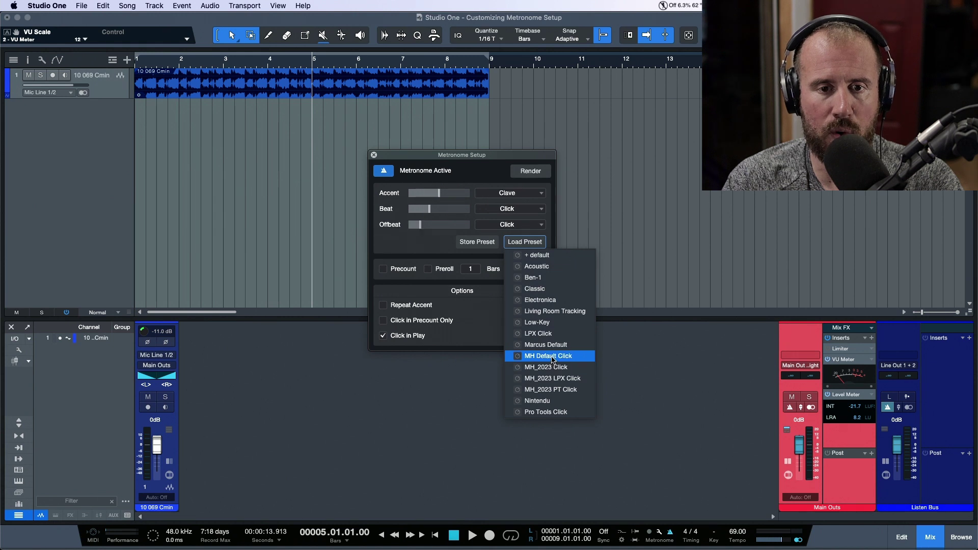
click(498, 155)
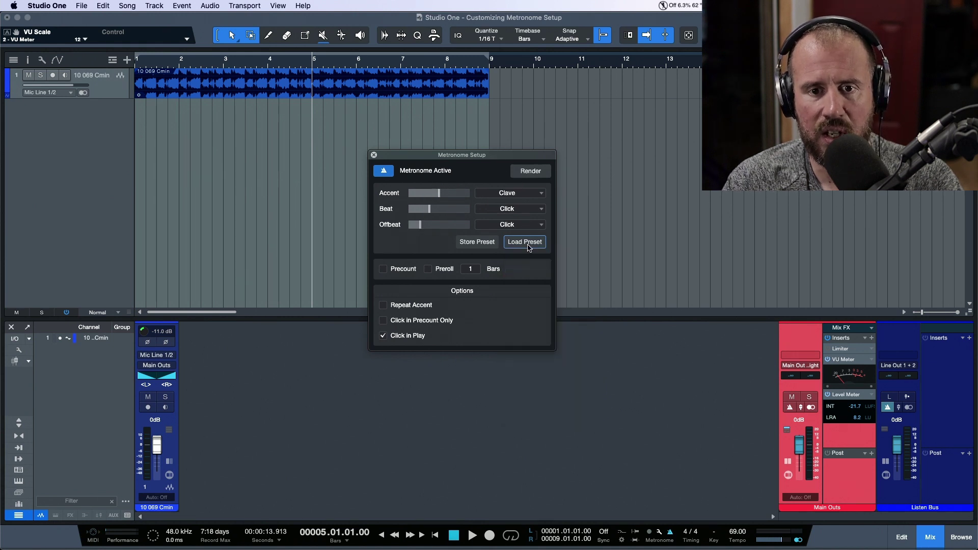
Step: Try the +default and MH Default Click presets, then return to MH_2023 Click
click(525, 242)
click(530, 257)
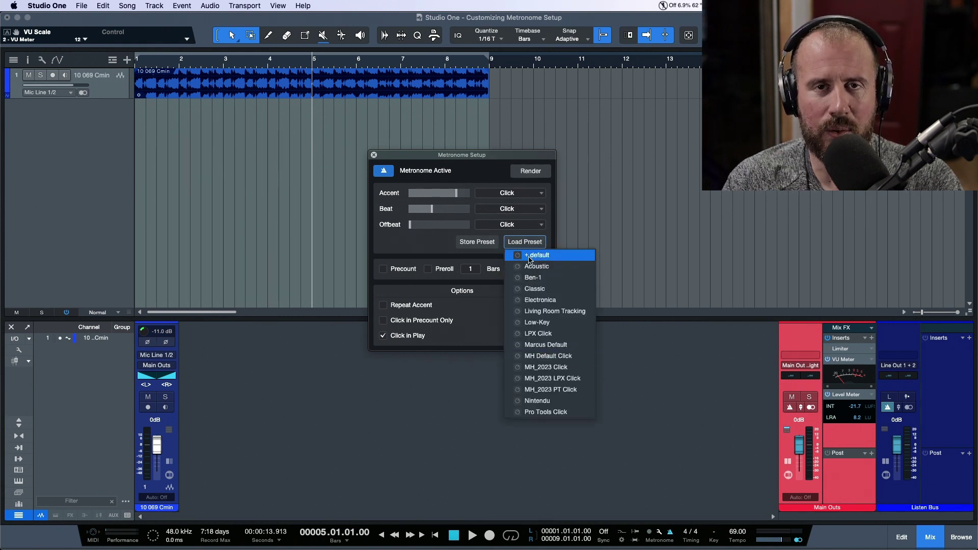
click(566, 361)
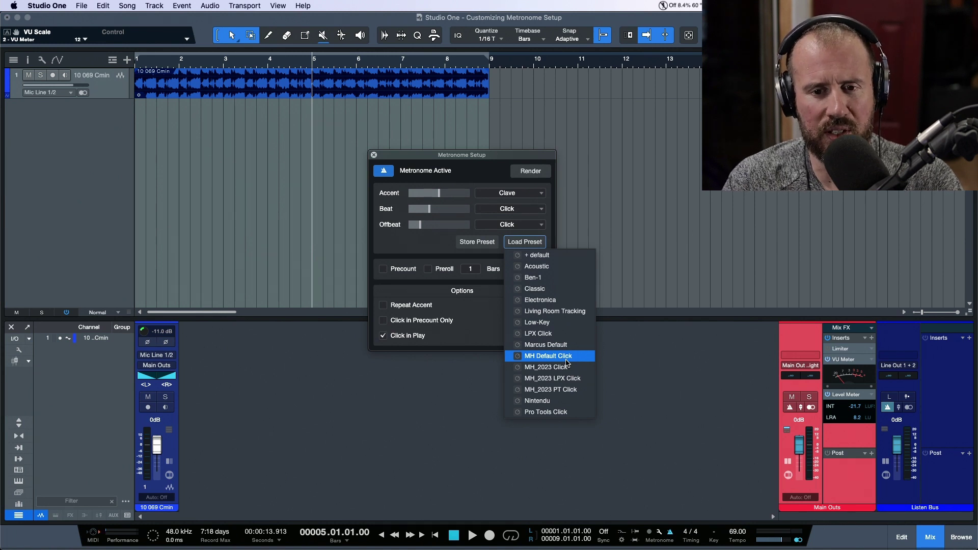
click(565, 367)
click(515, 156)
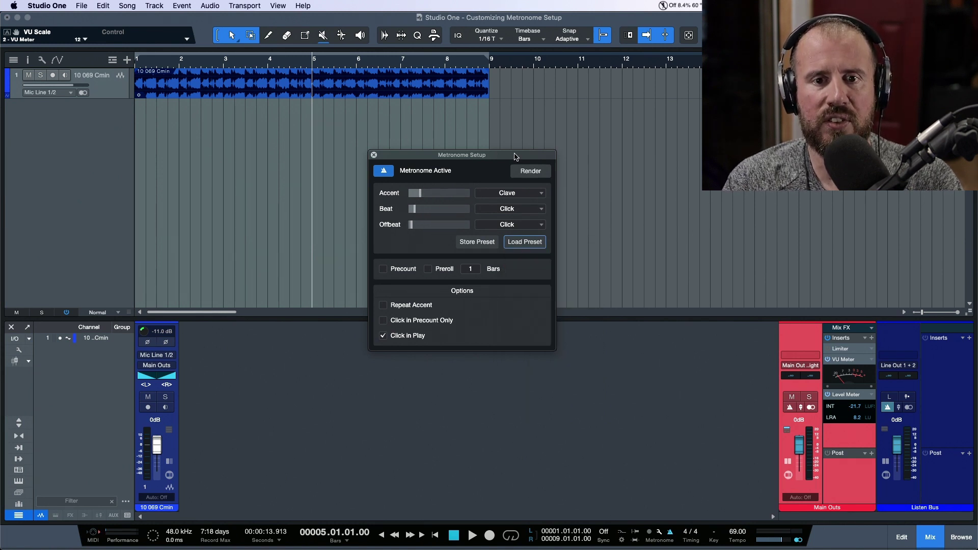
Step: Close Metronome Setup and play from bar 5, briefly reopening it before stopping
click(374, 155)
key(space)
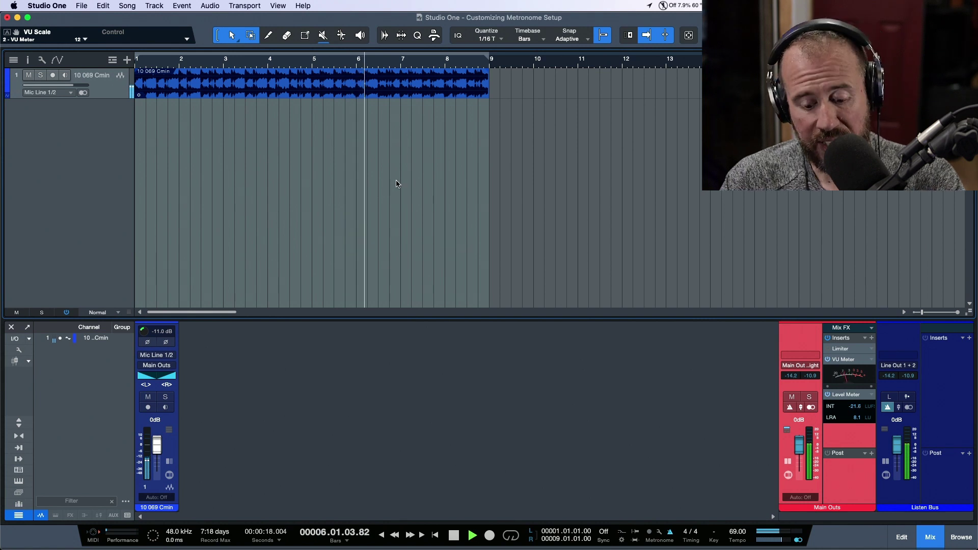
key(shift+c)
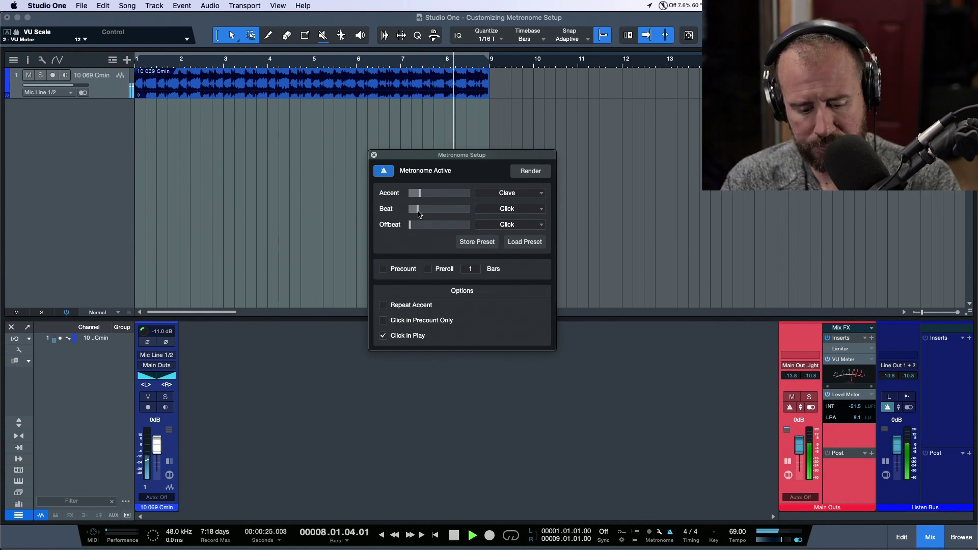
click(374, 154)
key(space)
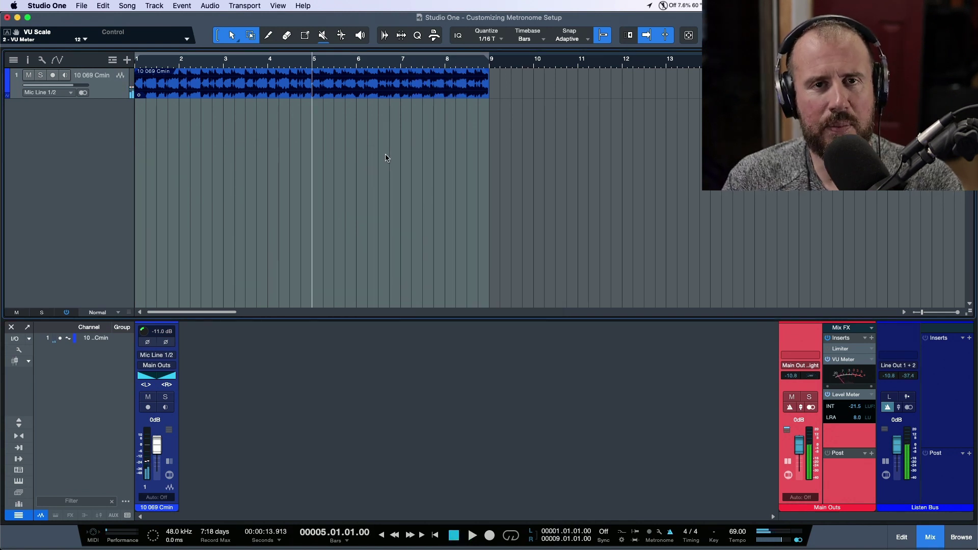